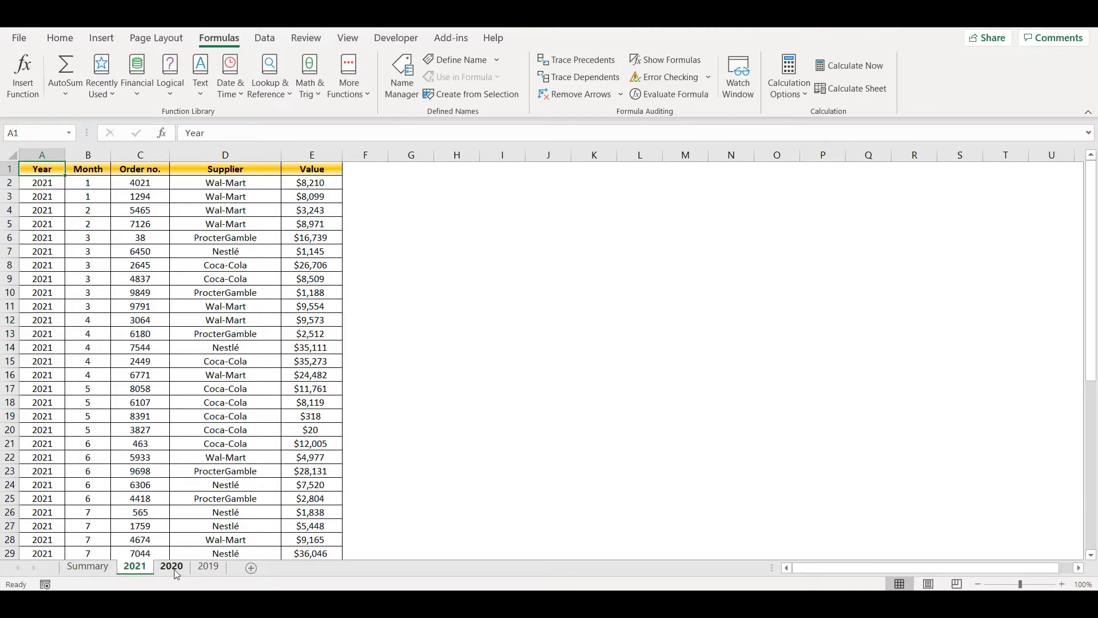
Step: Turn the 2021 sheet's data into a table with headers named Table2021
left_click(172, 569)
left_click(209, 568)
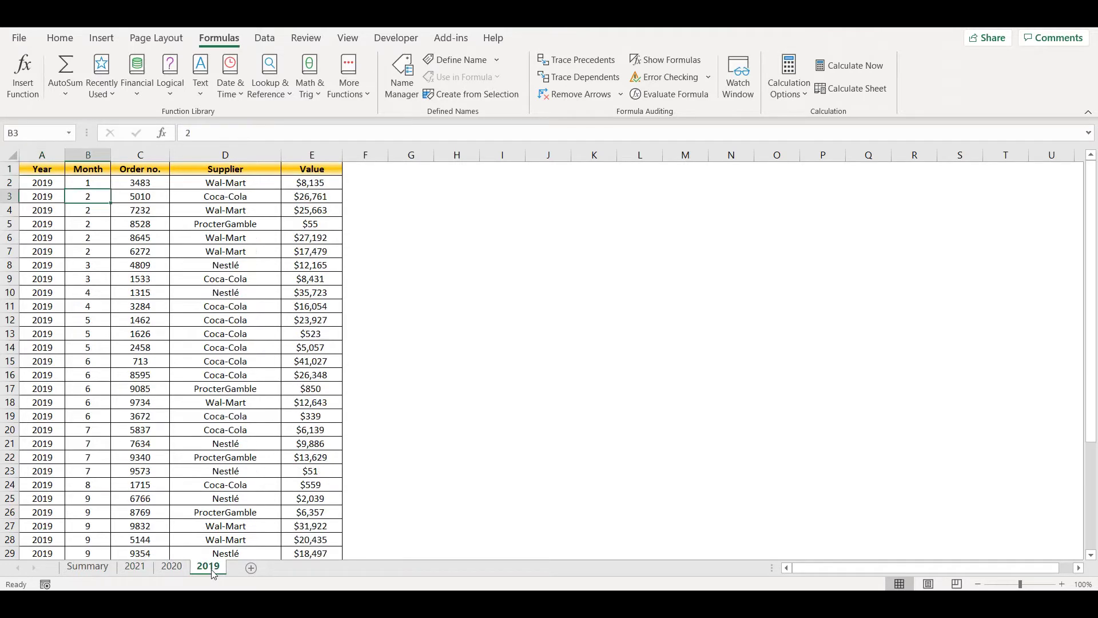
left_click(134, 568)
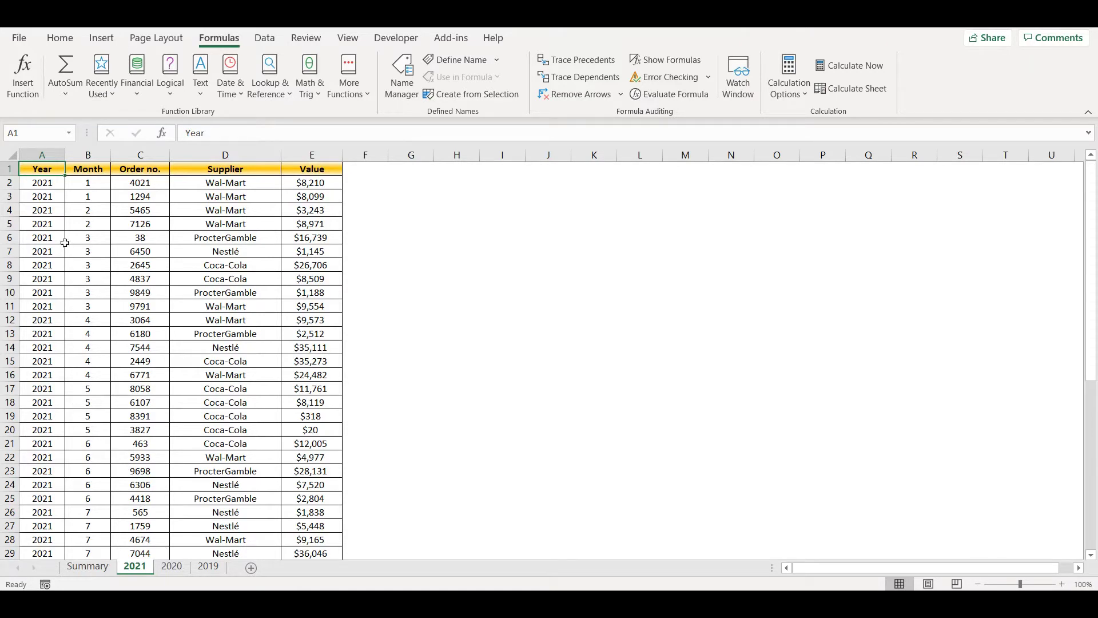
key("ctrl+t")
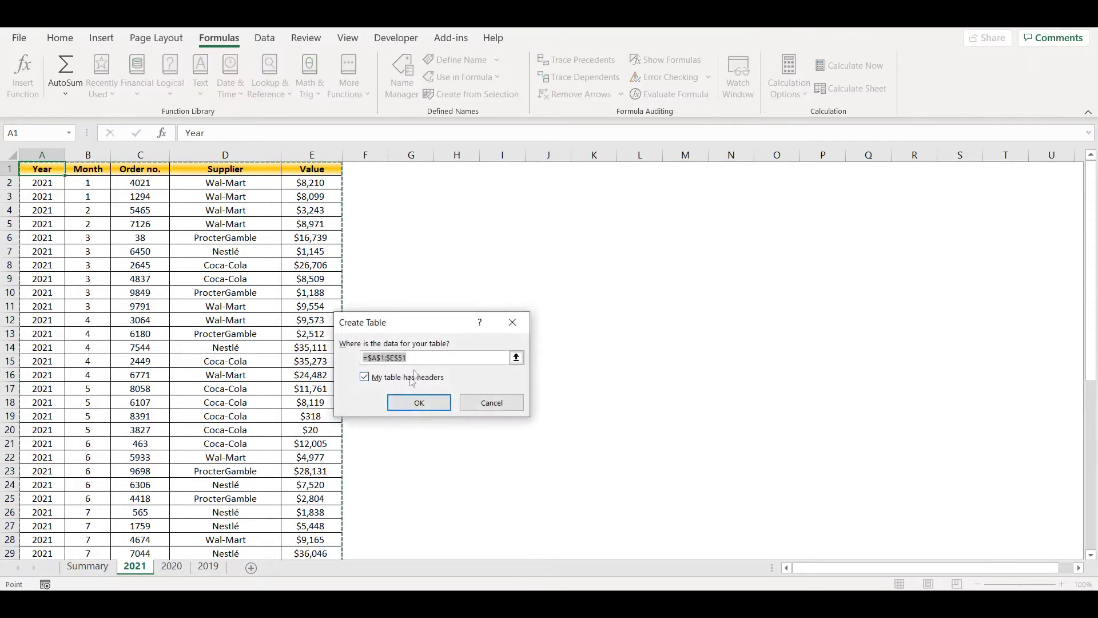
left_click(418, 403)
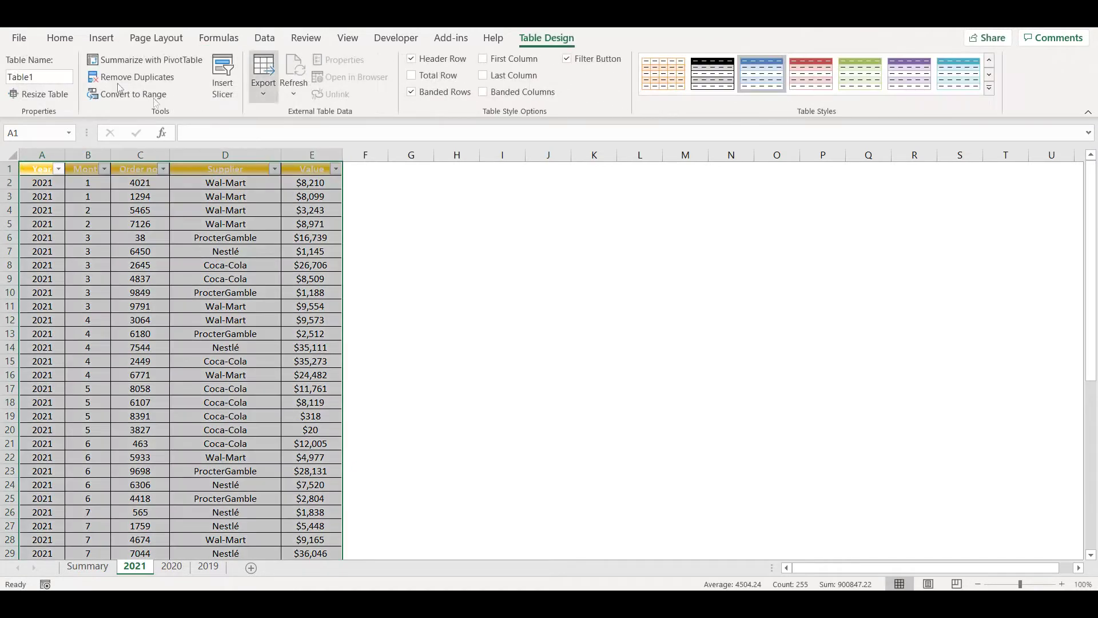
left_click(43, 75)
left_click(43, 76)
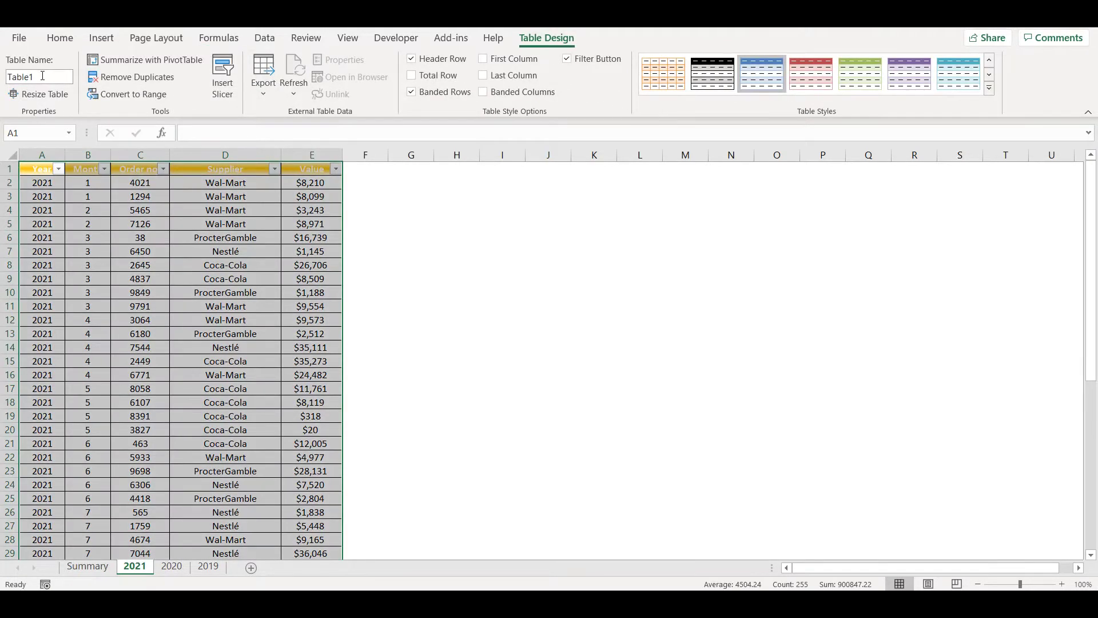
type("2021")
key("Return")
Step: Convert the 2020 sheet's data into a table named Table2020
left_click(170, 566)
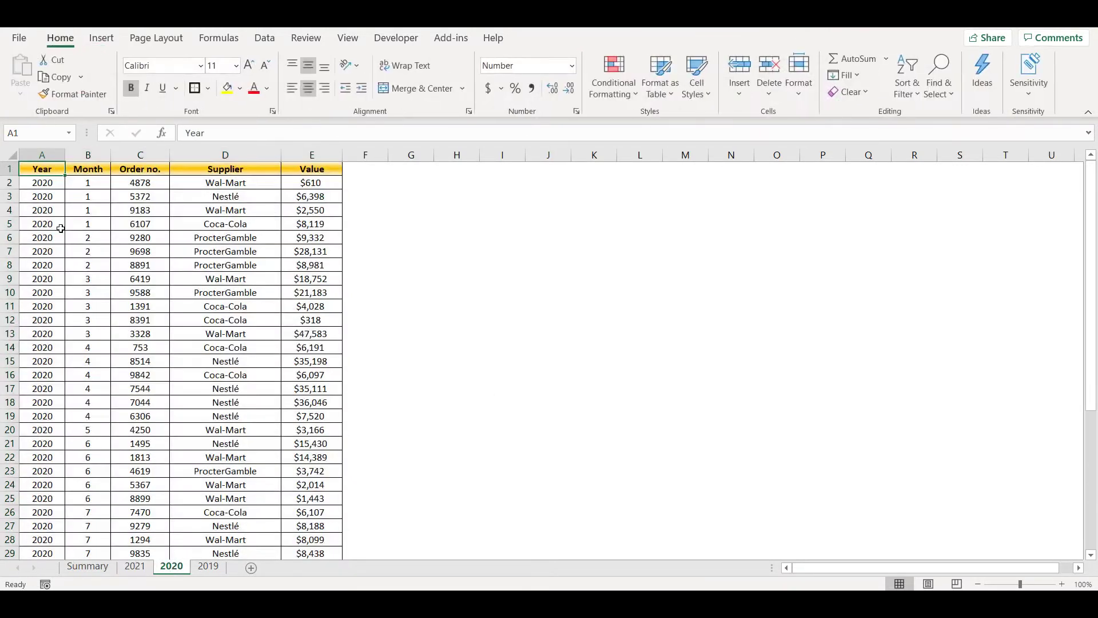
key("ctrl+t")
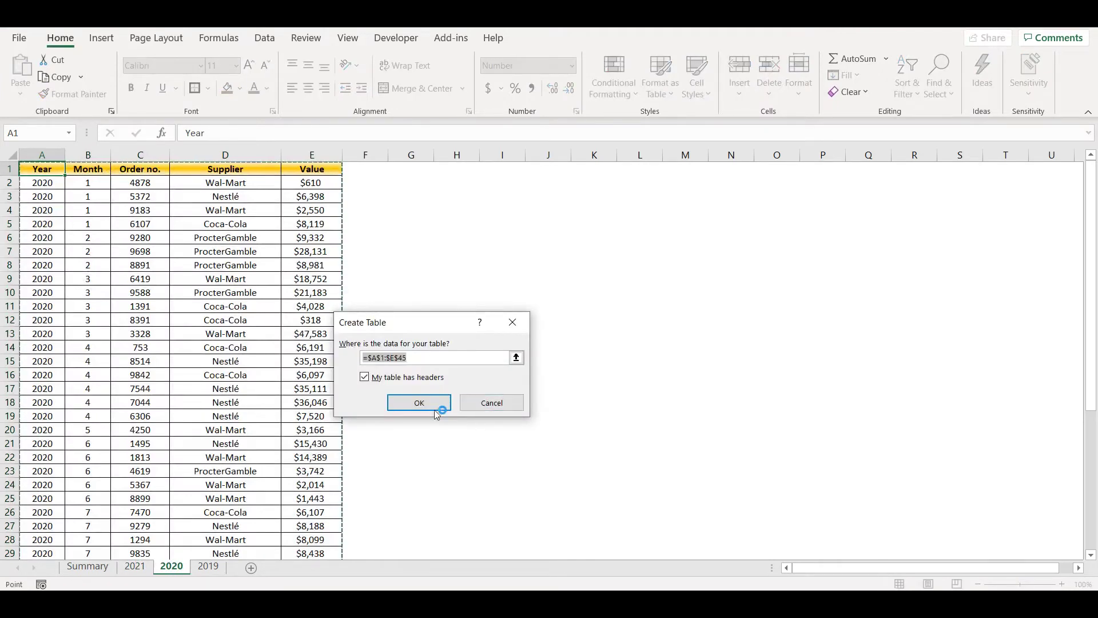
left_click(437, 408)
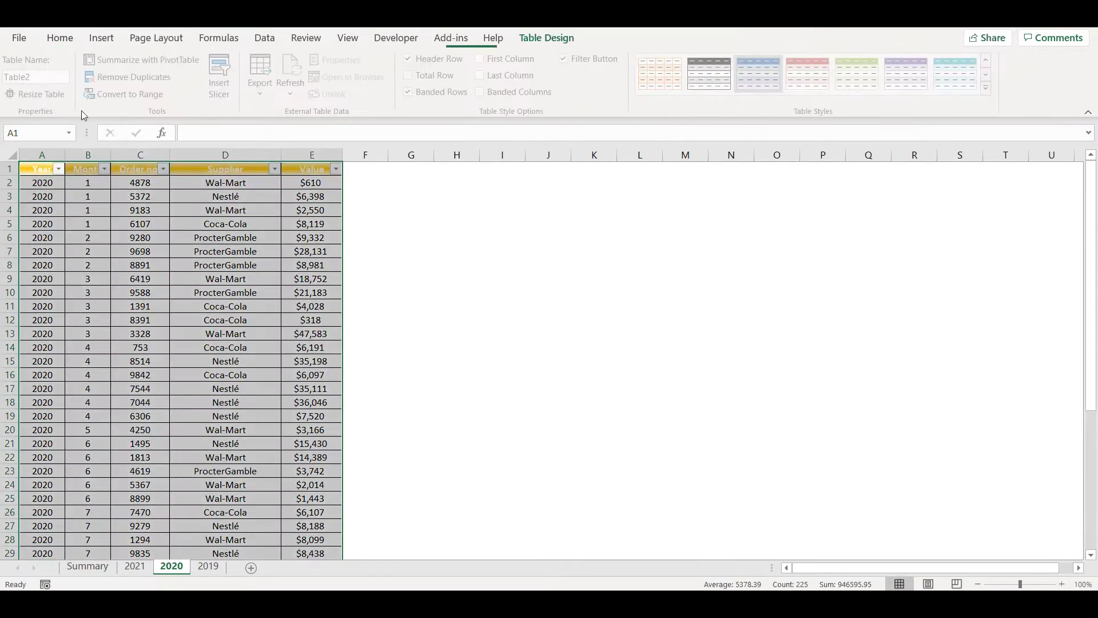
left_click(48, 76)
left_click(48, 77)
type("020")
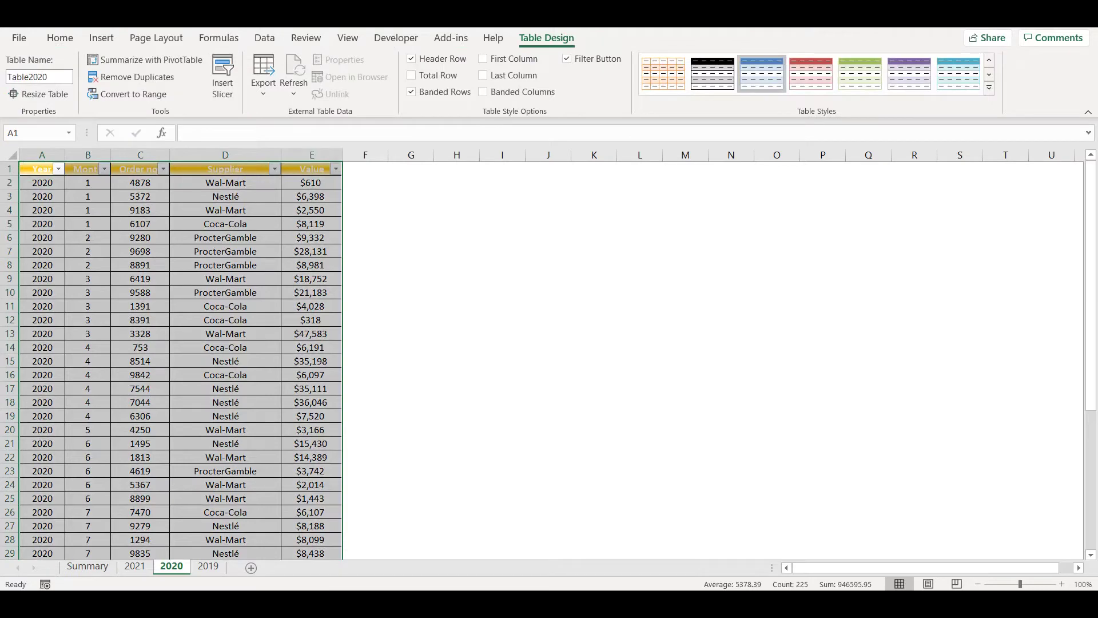
key("Return")
Step: Convert the 2019 sheet's data into a table named Table2019
left_click(208, 566)
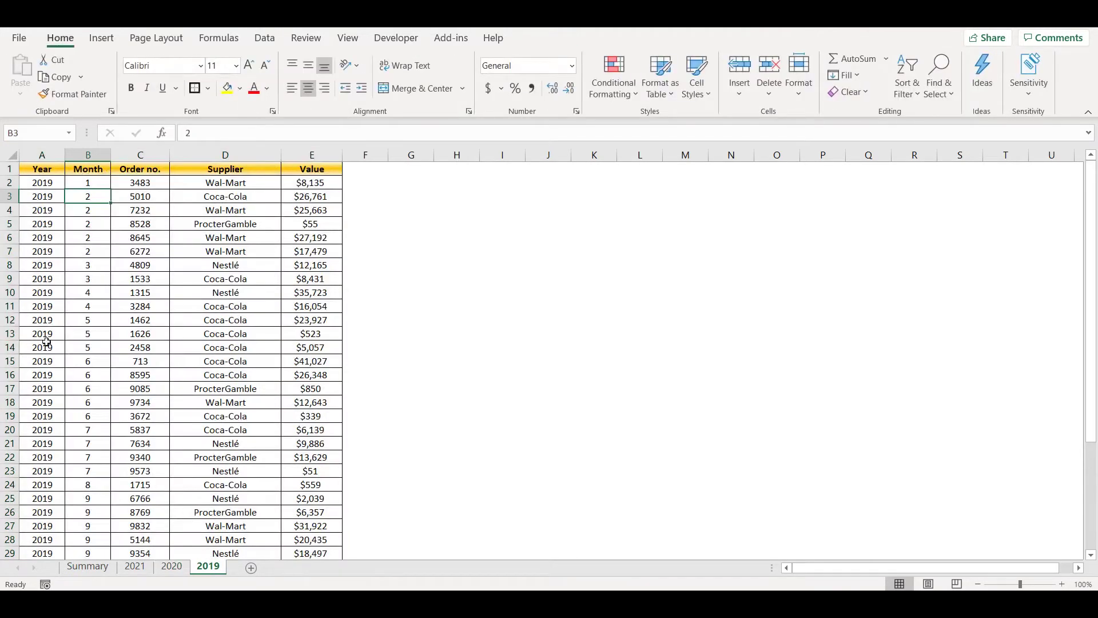
key("ctrl+t")
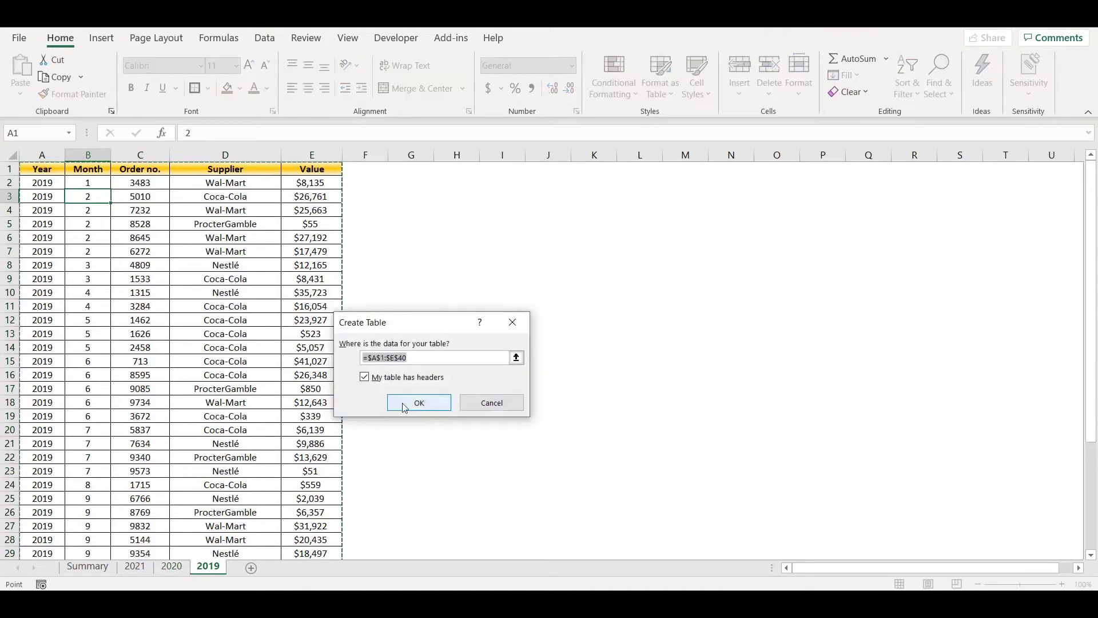
left_click(419, 403)
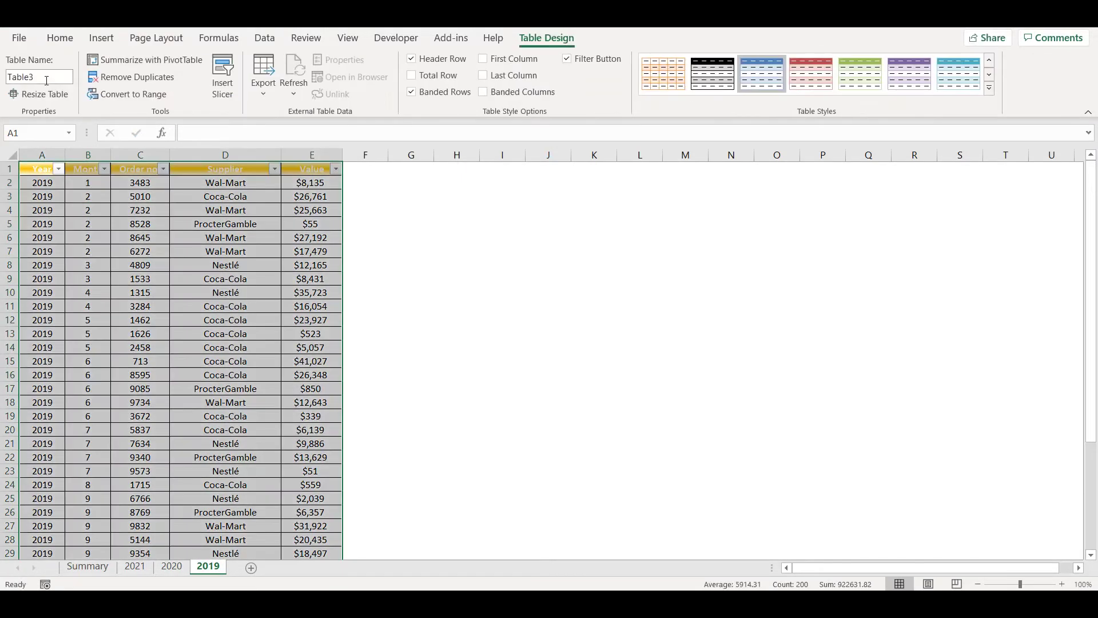
left_click(45, 75)
key("BackSpace")
type("2019")
key("Return")
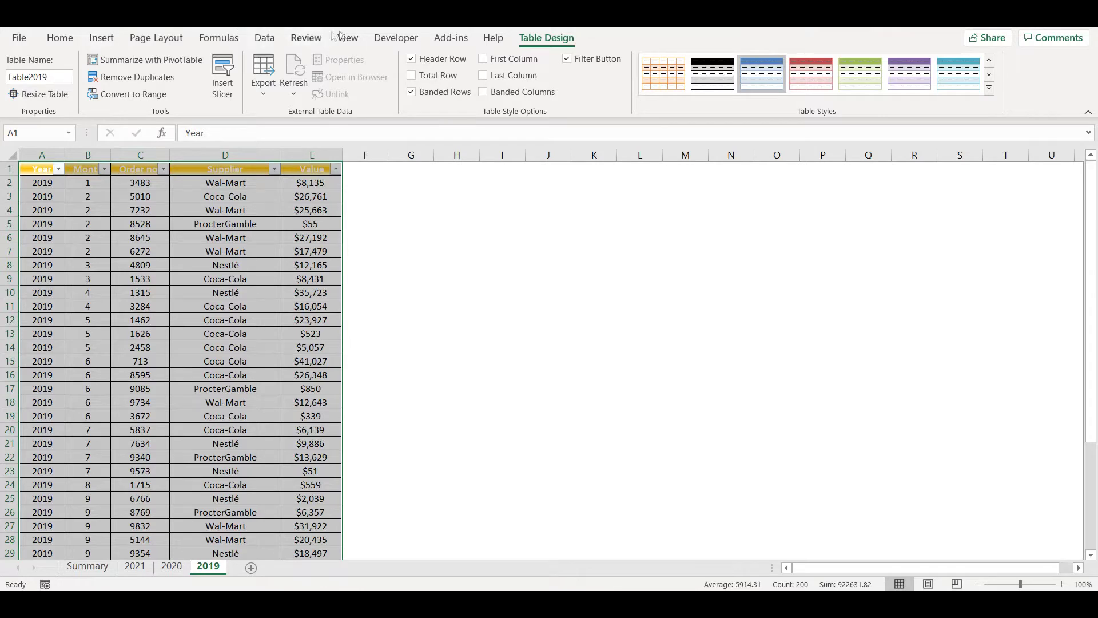
left_click(265, 38)
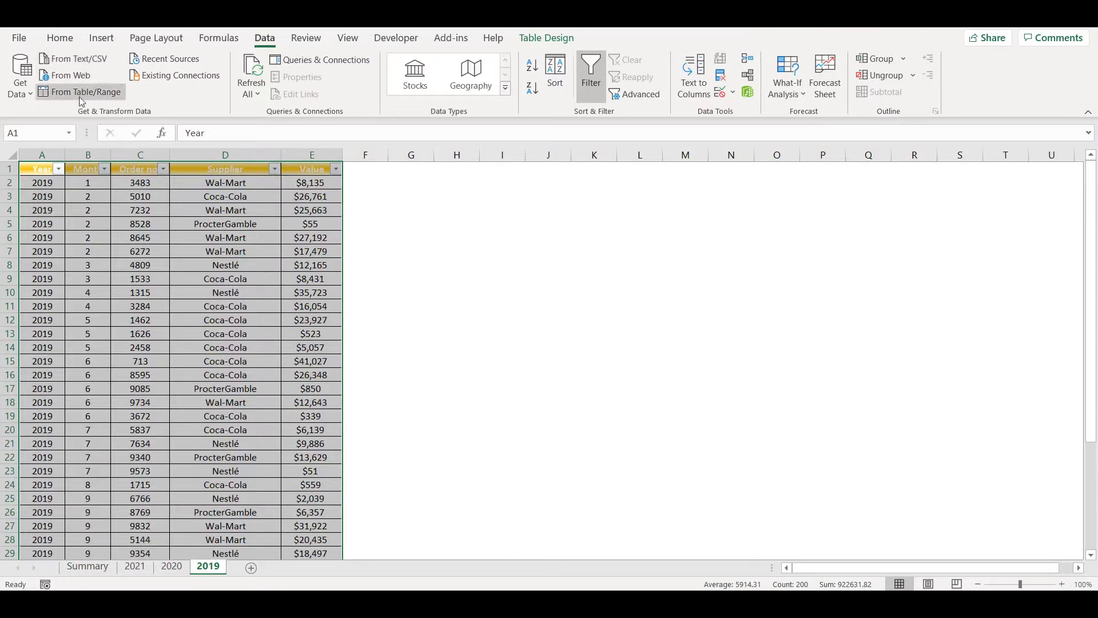
Step: Bring Table2019 into Power Query from the table range and load it as connection-only
left_click(80, 94)
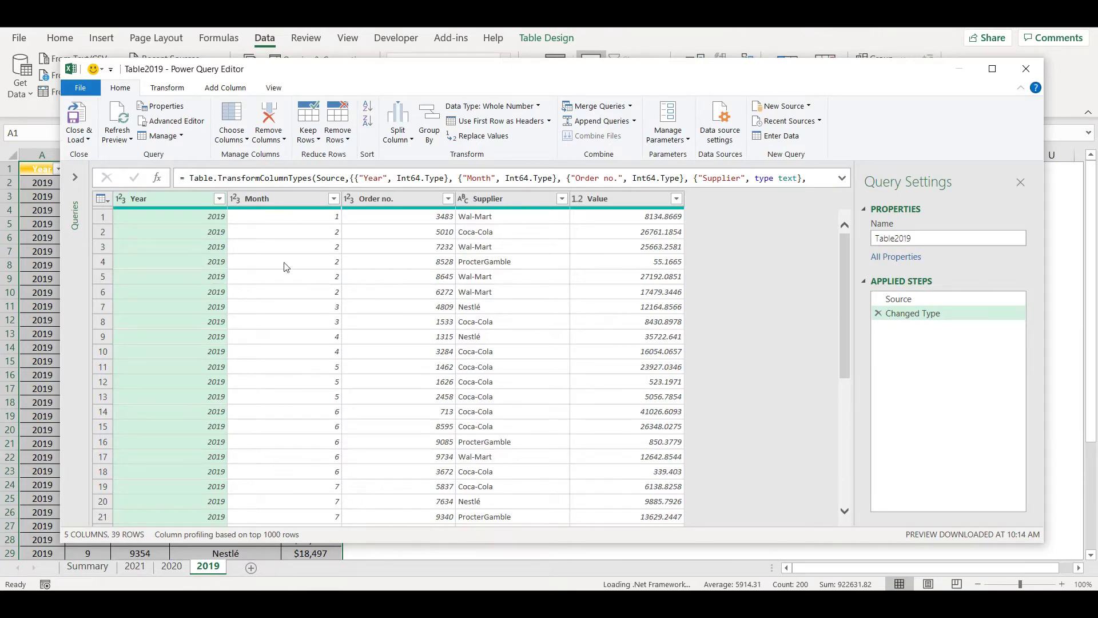
left_click(75, 140)
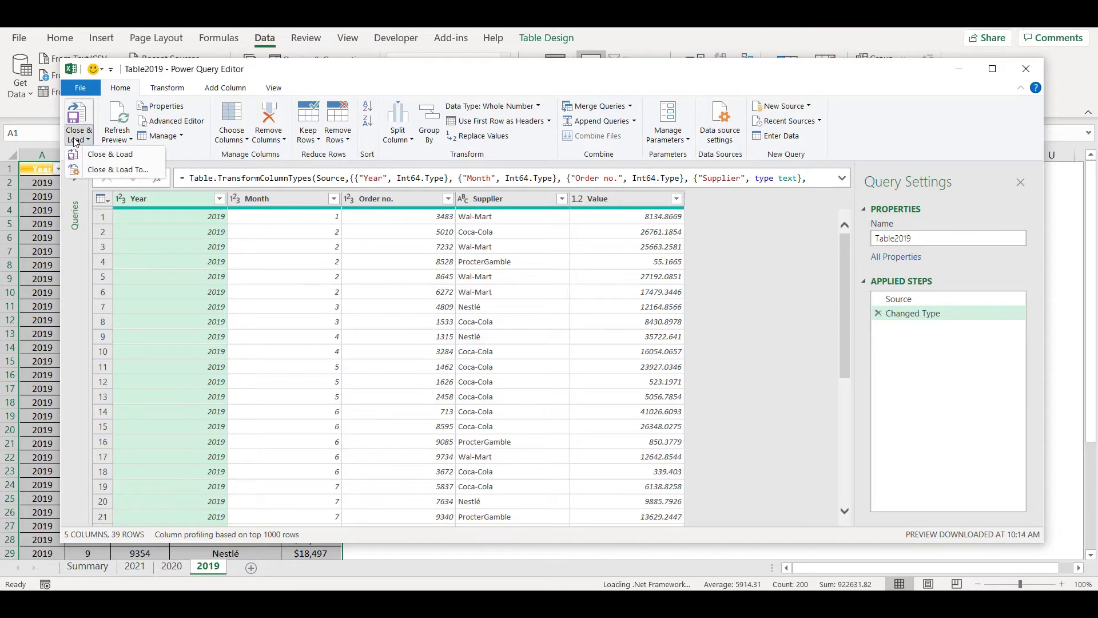
left_click(97, 171)
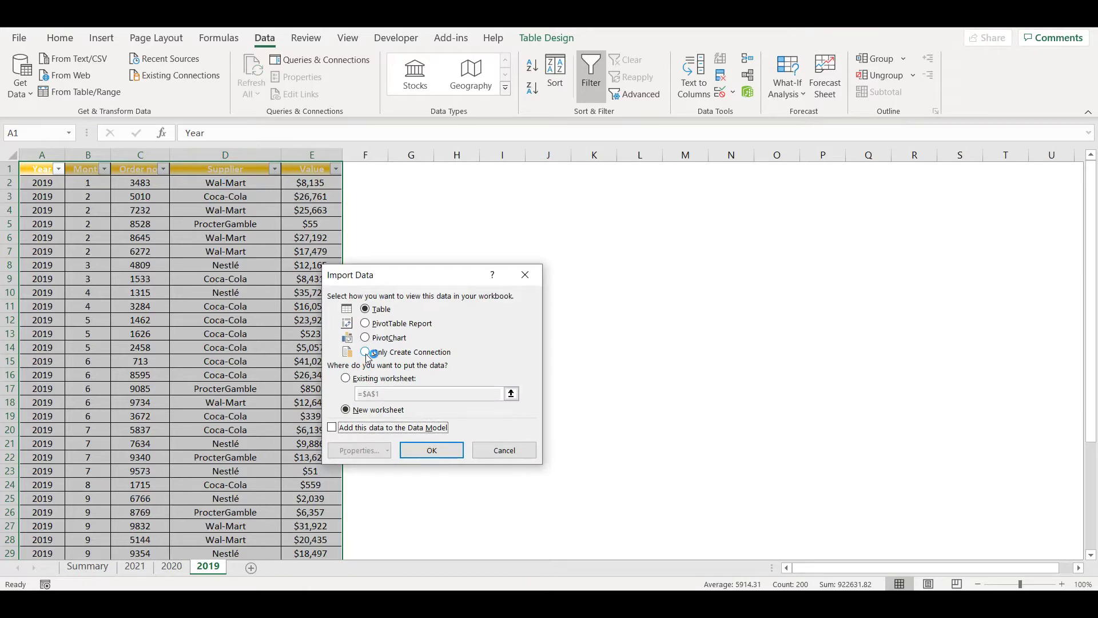
double_click(366, 352)
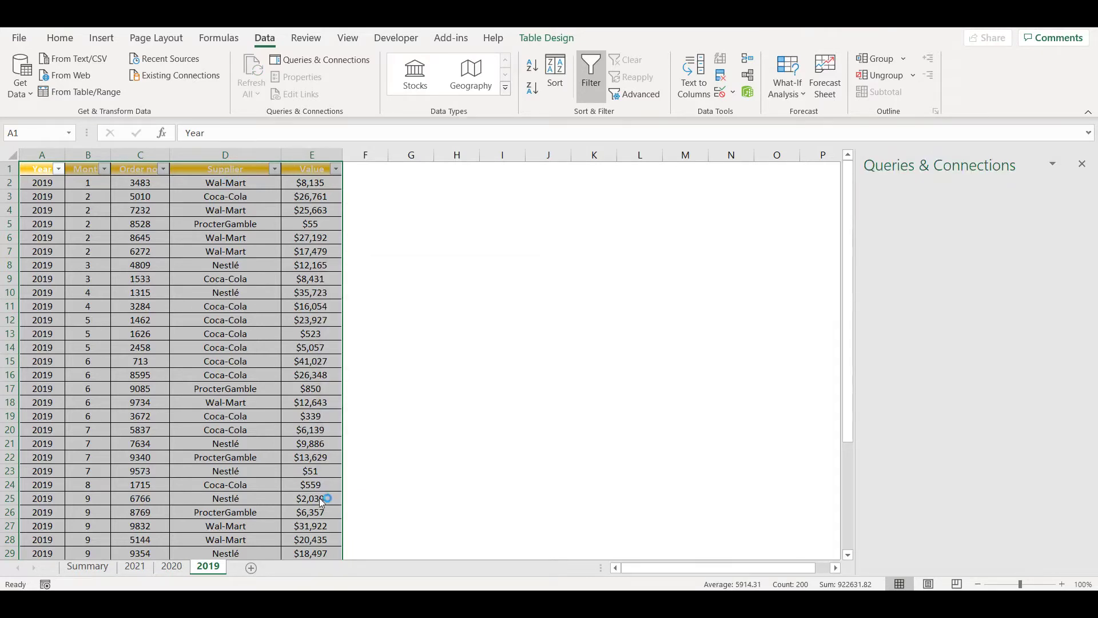
key("ctrl+Page_Up")
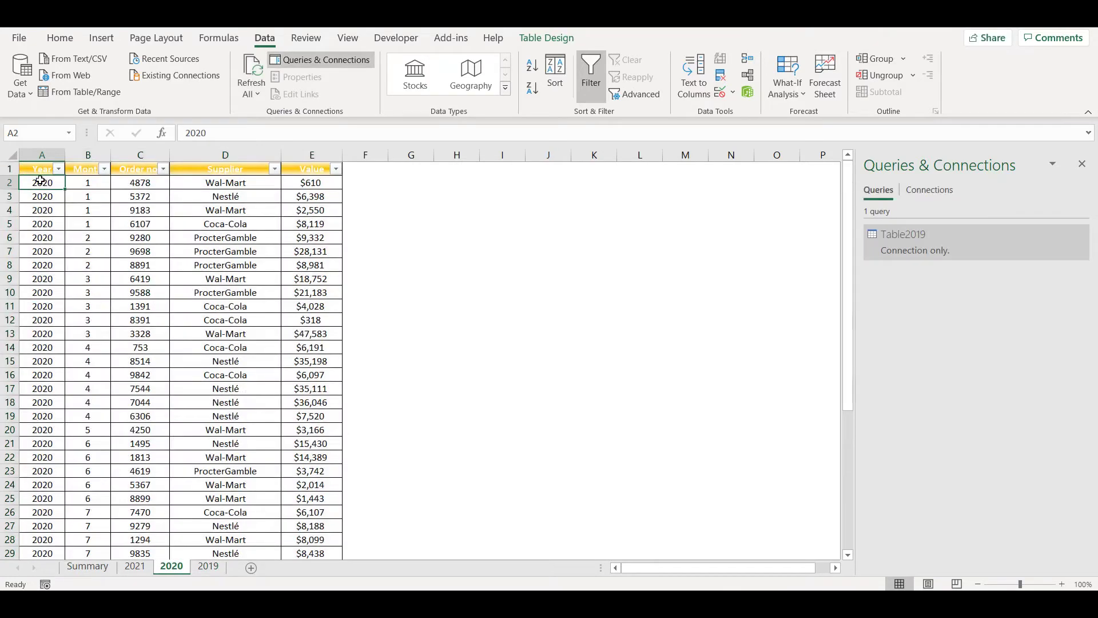
Step: Load Table2020 and Table2021 into Power Query as connection-only queries
left_click(77, 91)
left_click(138, 567)
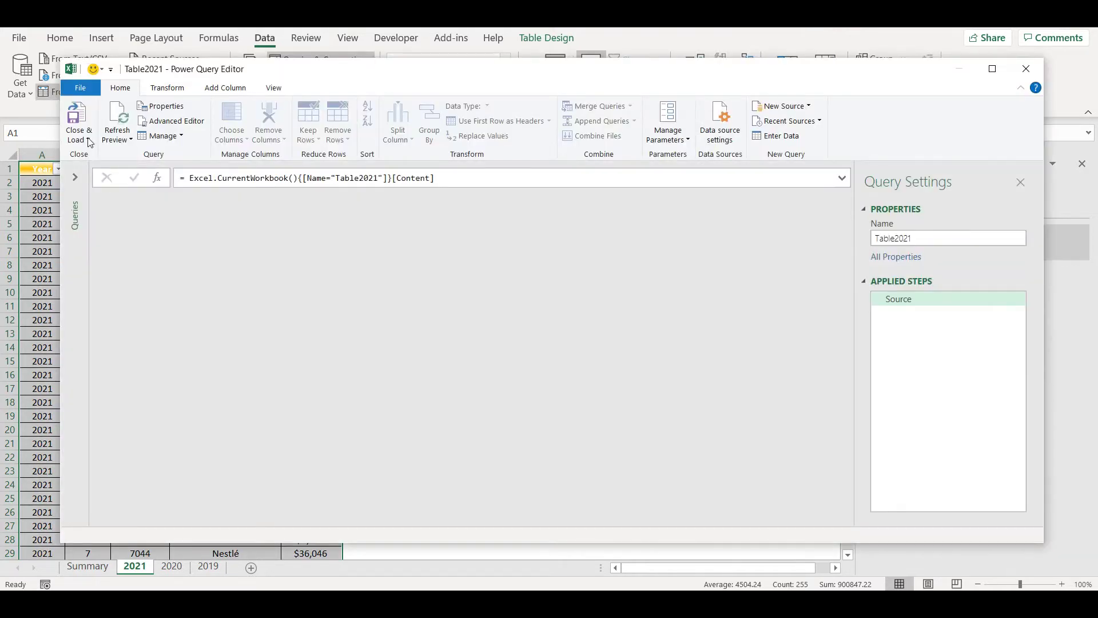
left_click(88, 141)
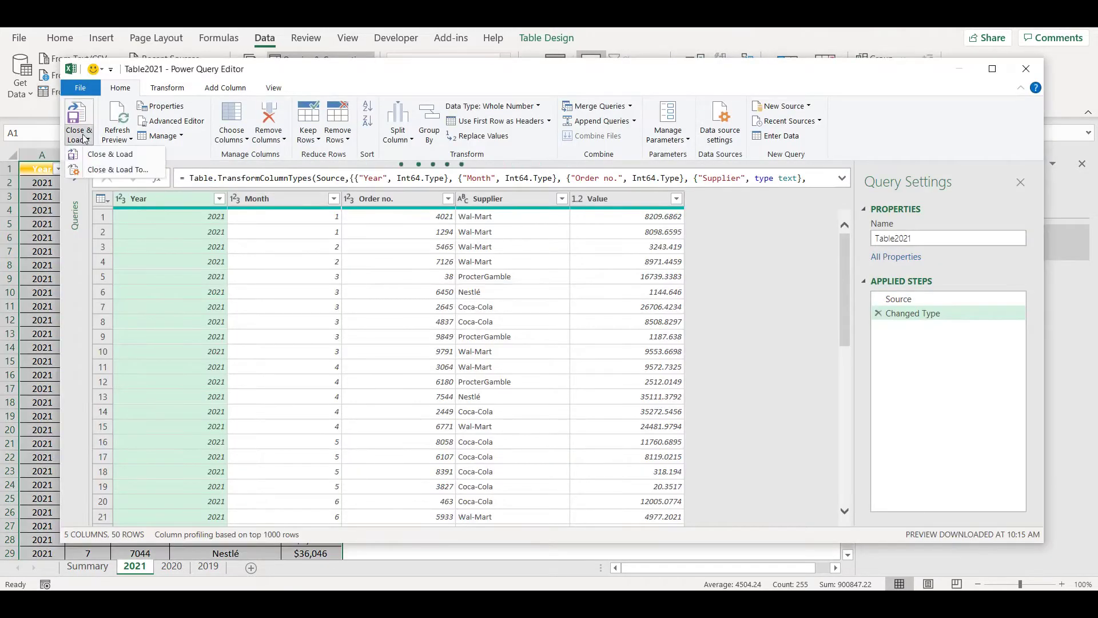
left_click(97, 168)
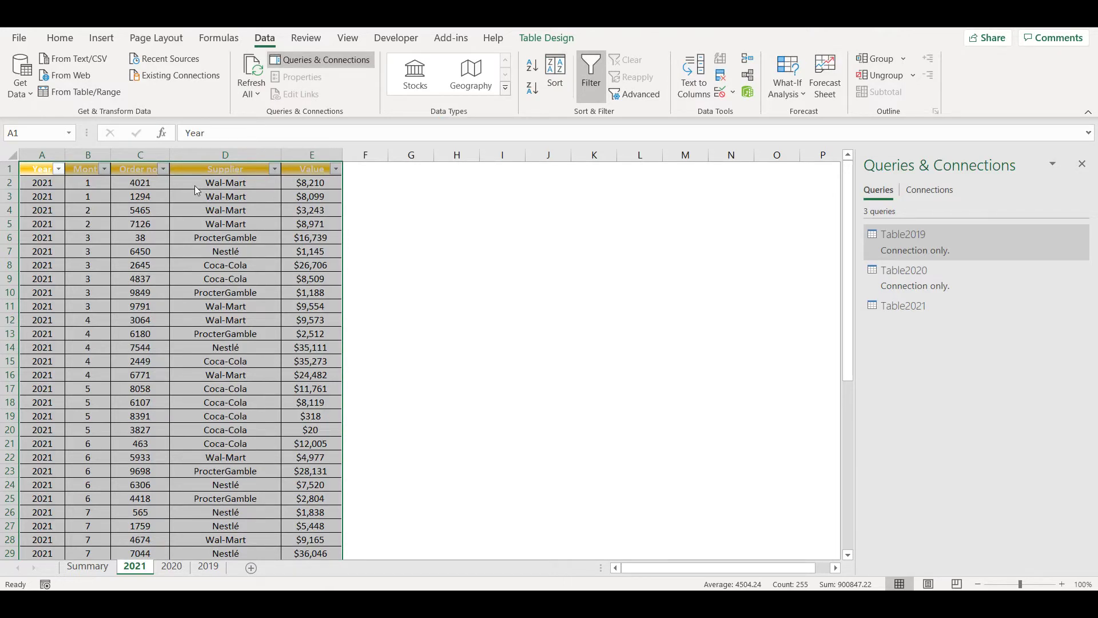
Step: Append Table2019, Table2020 and Table2021 as three or more tables into a new Append1 query
left_click(23, 97)
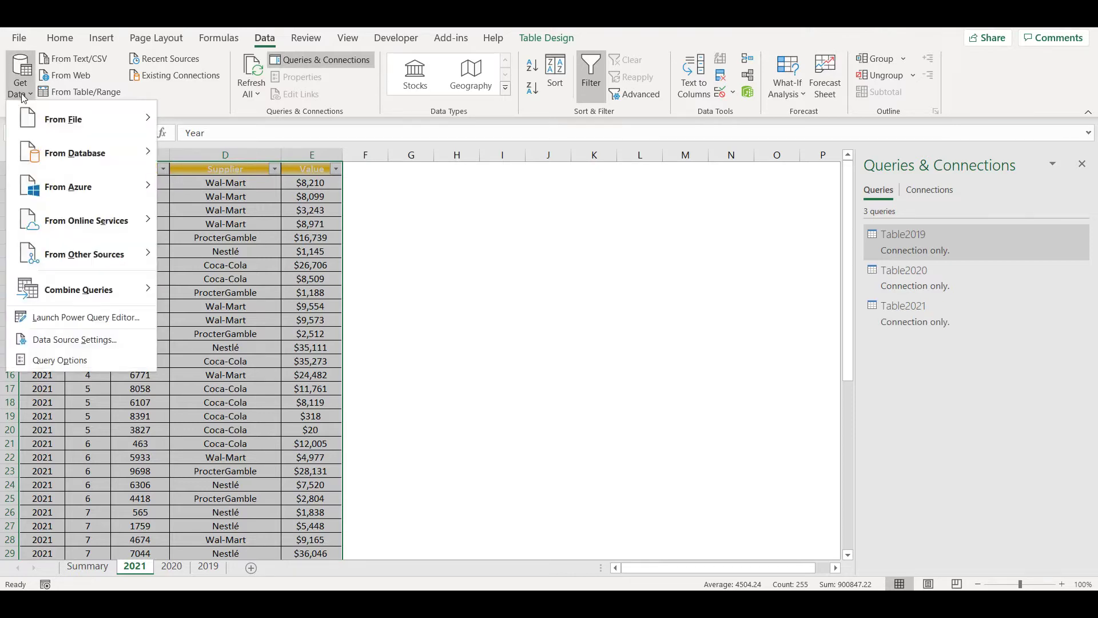
mouse_move(86, 289)
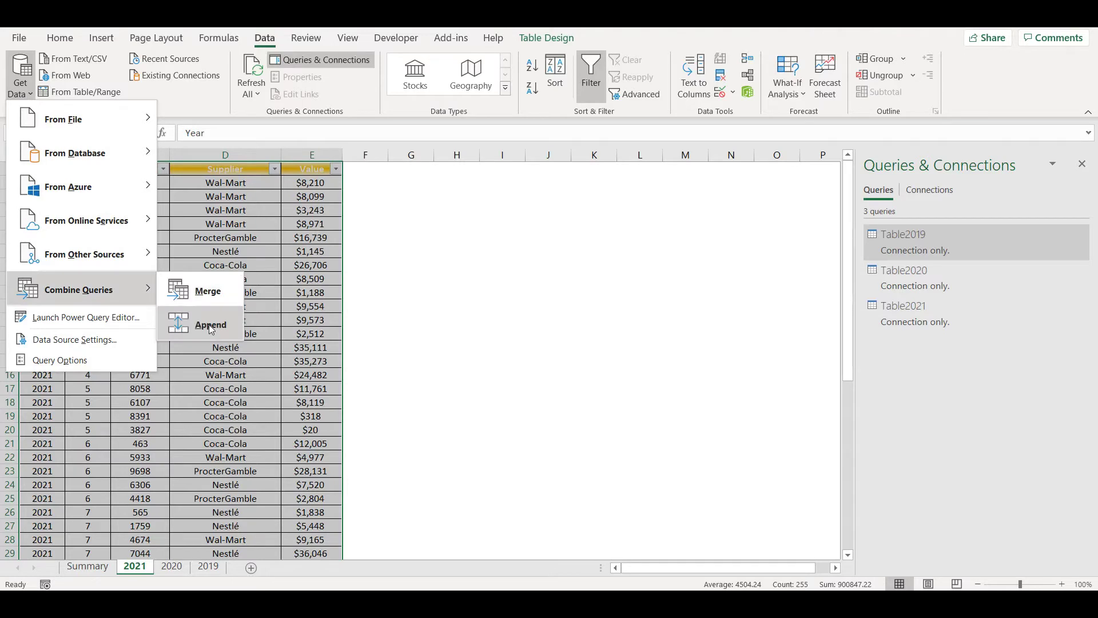
left_click(210, 326)
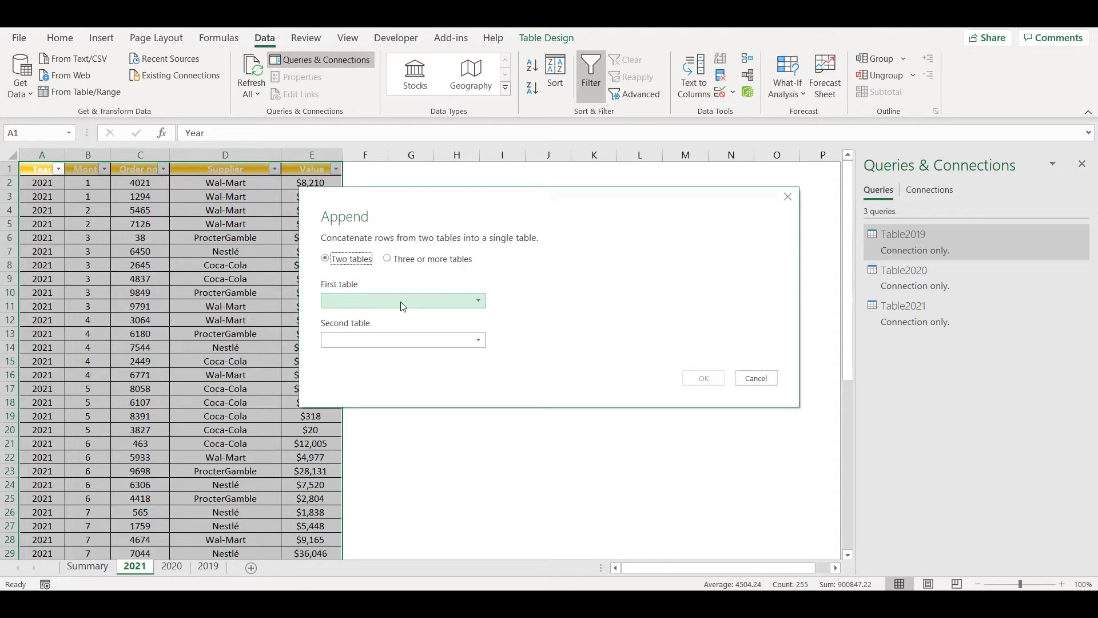
left_click(387, 258)
left_click(364, 305)
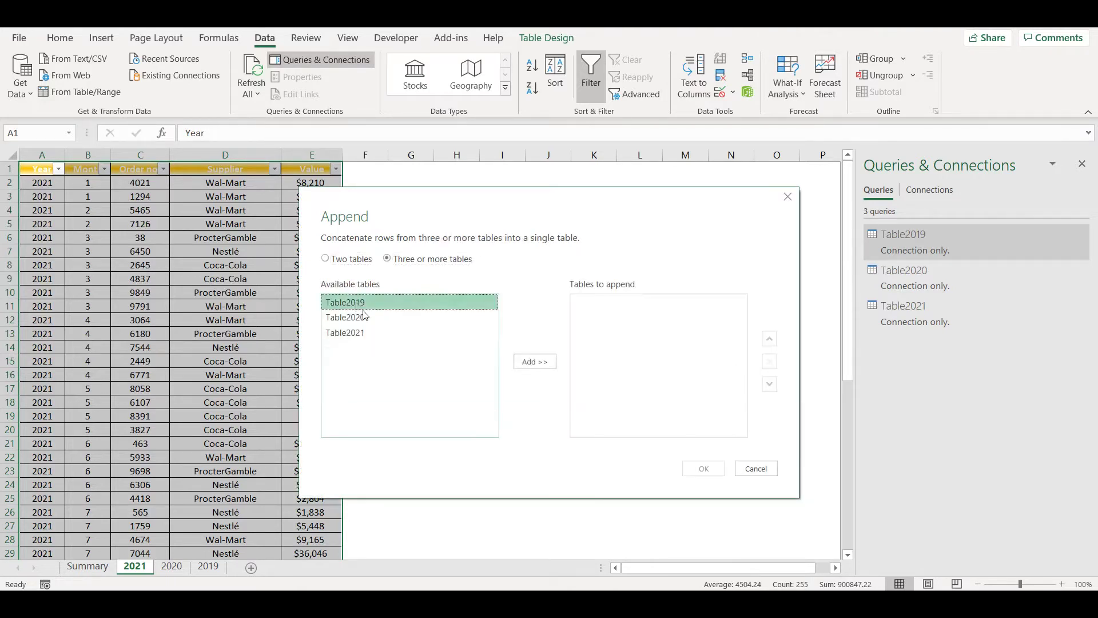
left_click(546, 362)
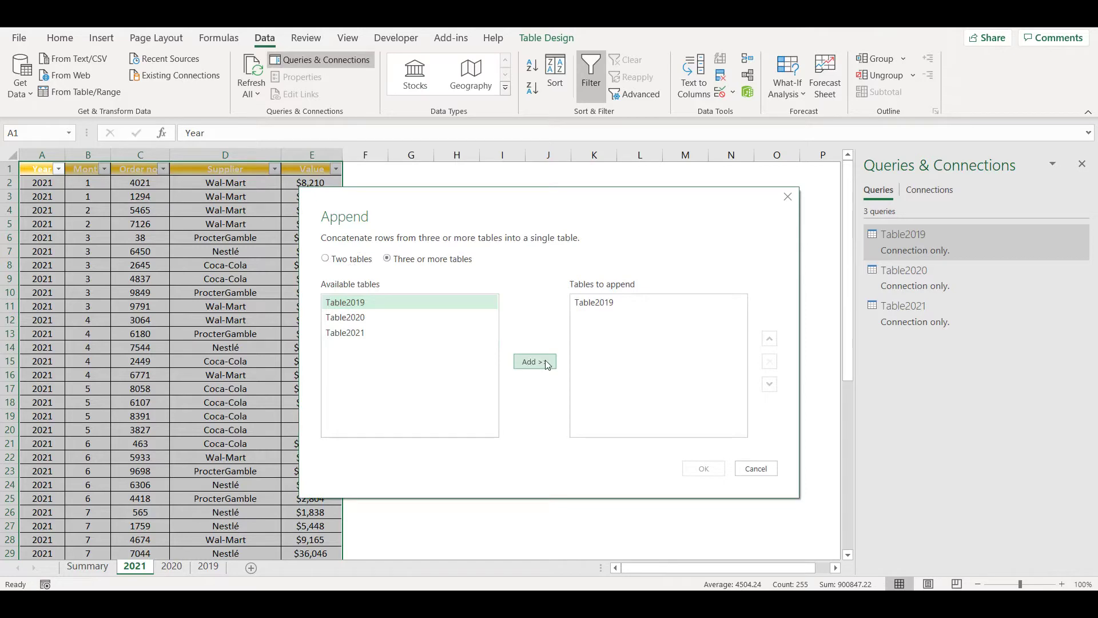
left_click(345, 317)
left_click(535, 361)
left_click(345, 332)
left_click(534, 362)
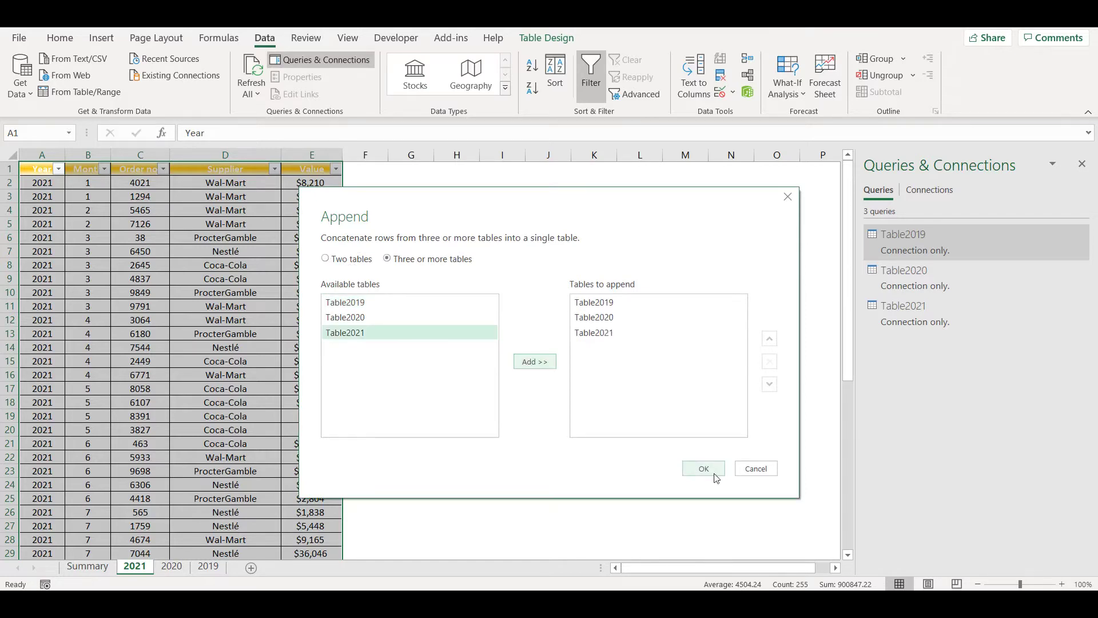
left_click(704, 470)
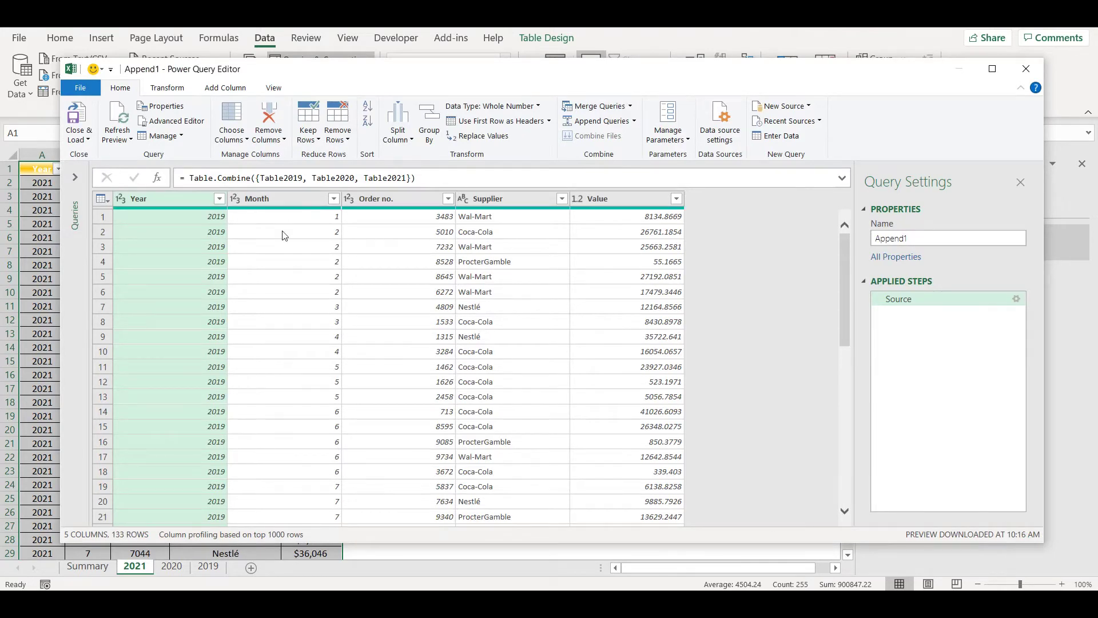
Step: Load Append1 as a table on a new worksheet
left_click(86, 140)
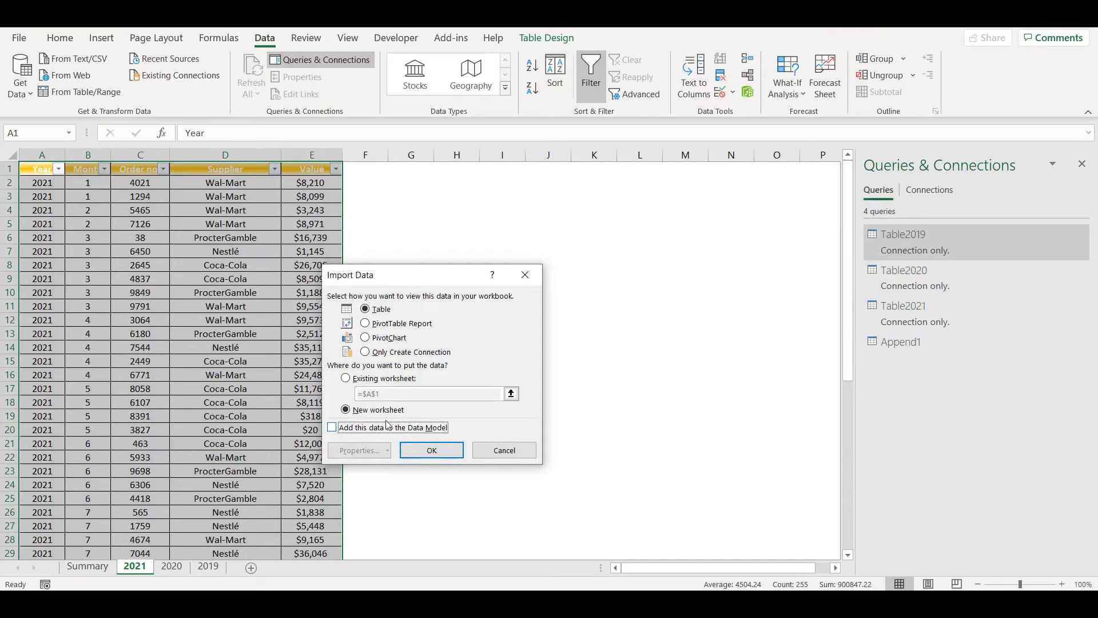
left_click(426, 451)
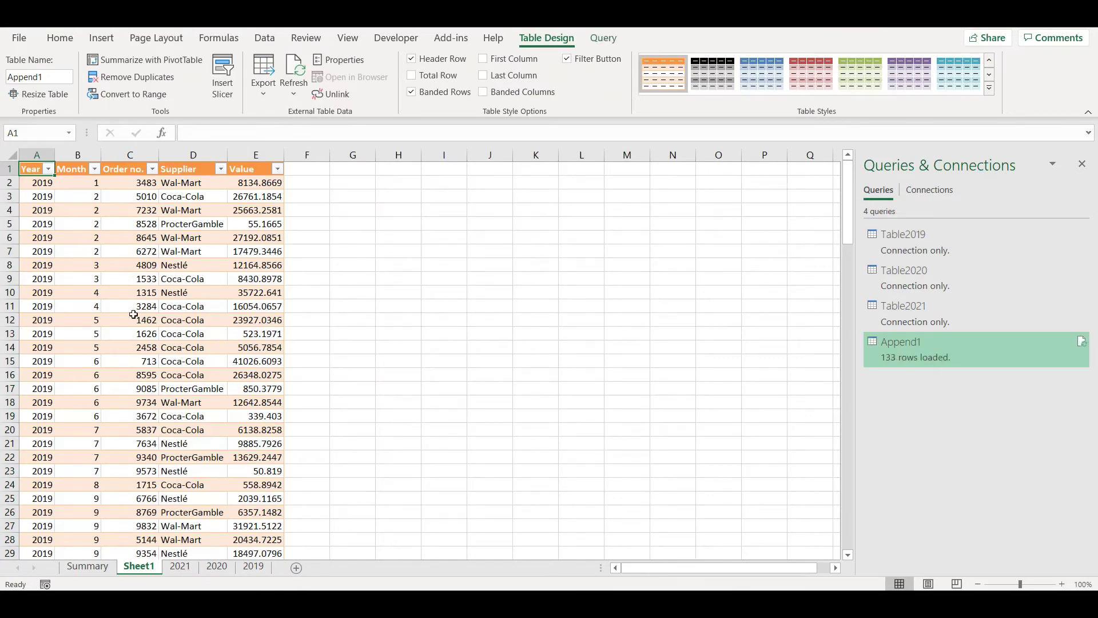
key("alt+Down")
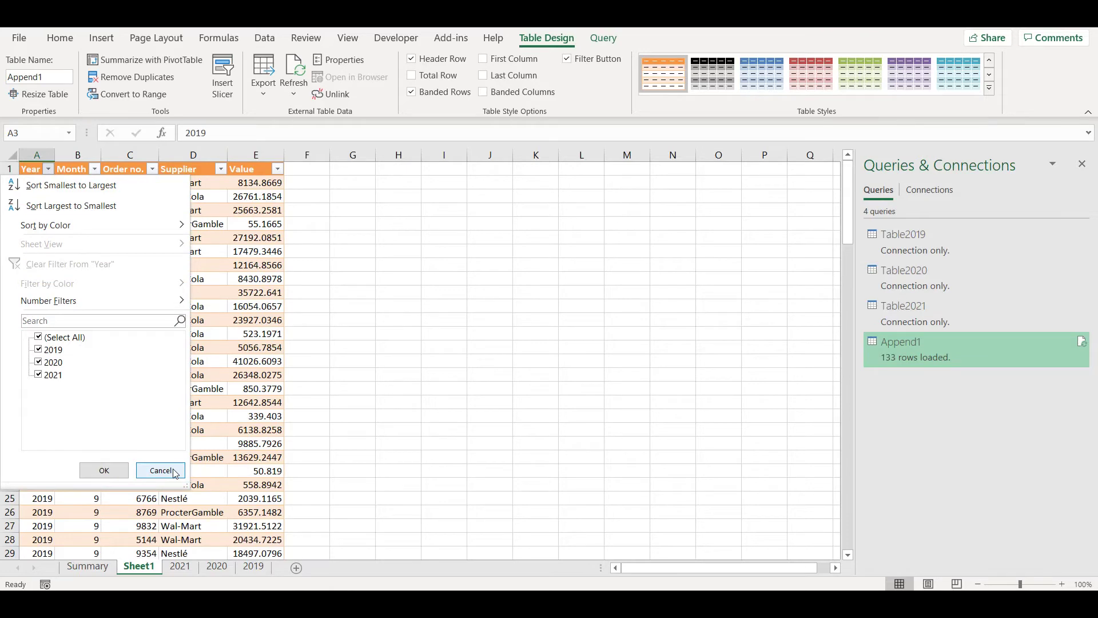
left_click(160, 470)
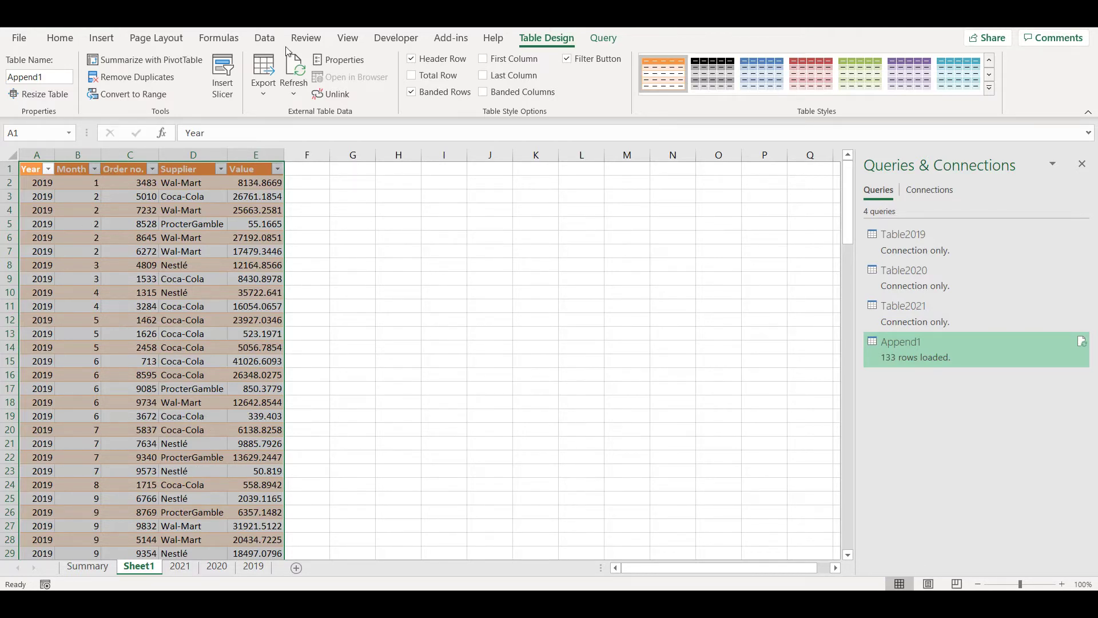
Step: Start a three-or-more-tables Append adding Table2019, Table2020 and Table2021
left_click(264, 38)
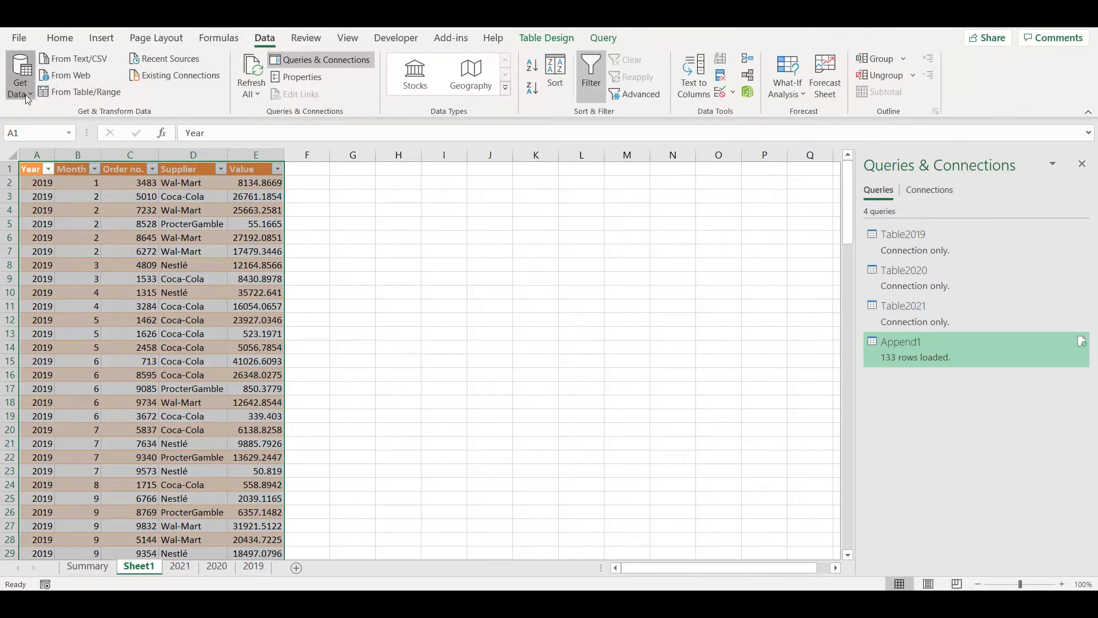
left_click(28, 92)
mouse_move(95, 298)
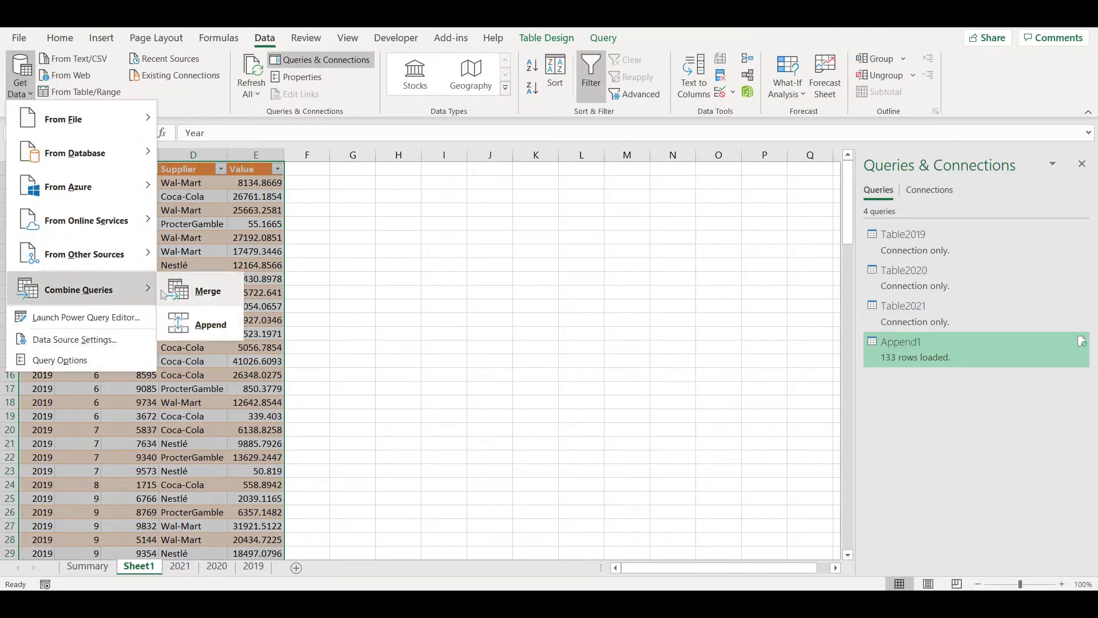
left_click(211, 324)
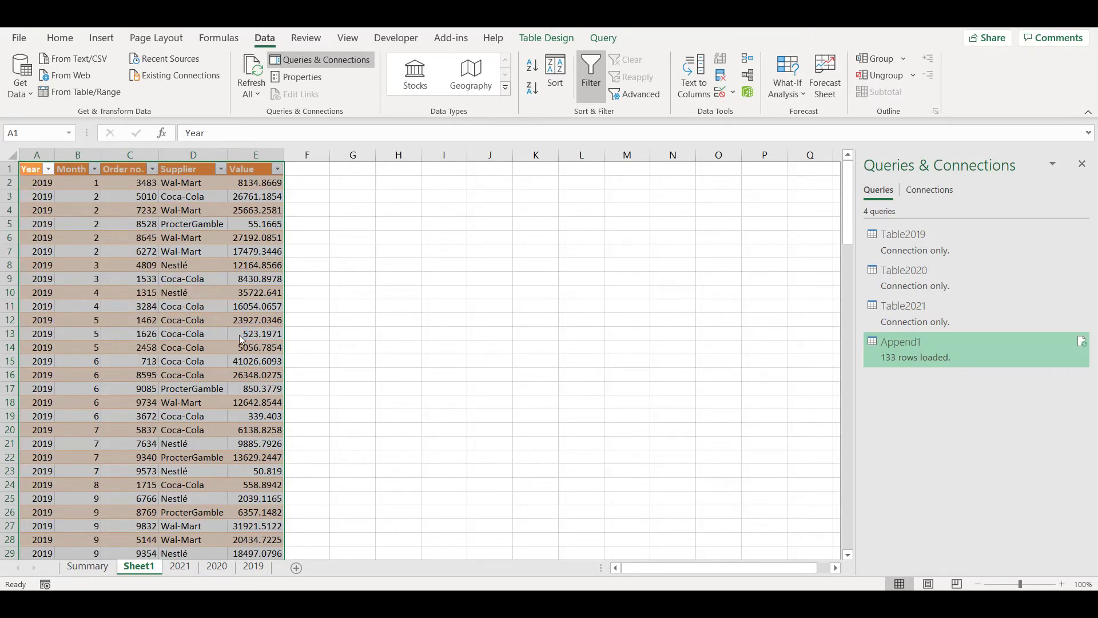
left_click(411, 259)
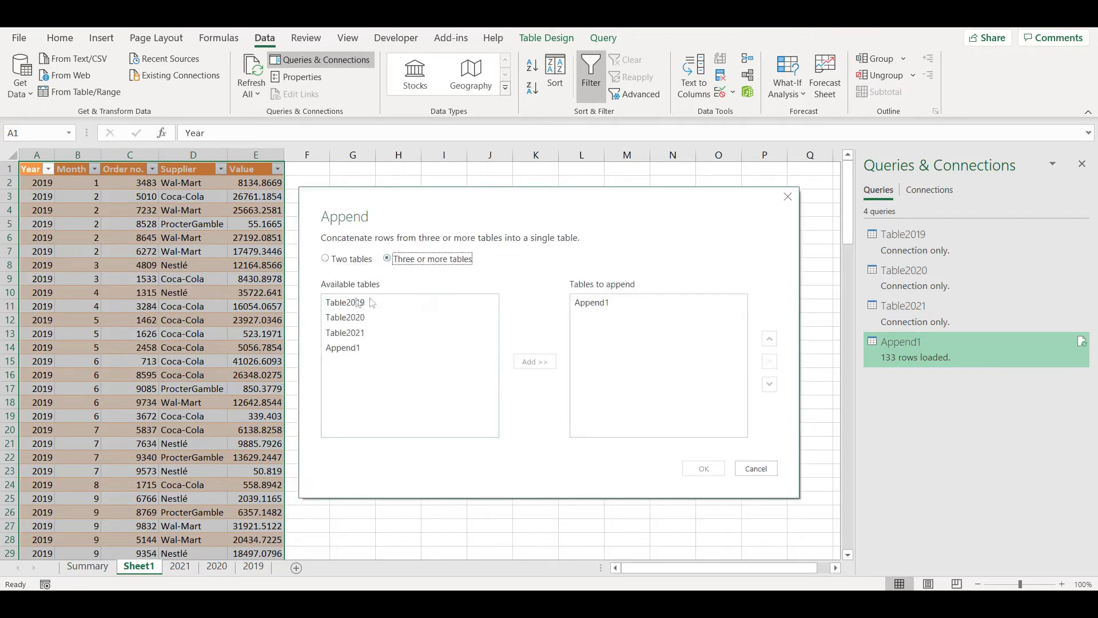
left_click(366, 302)
left_click(527, 361)
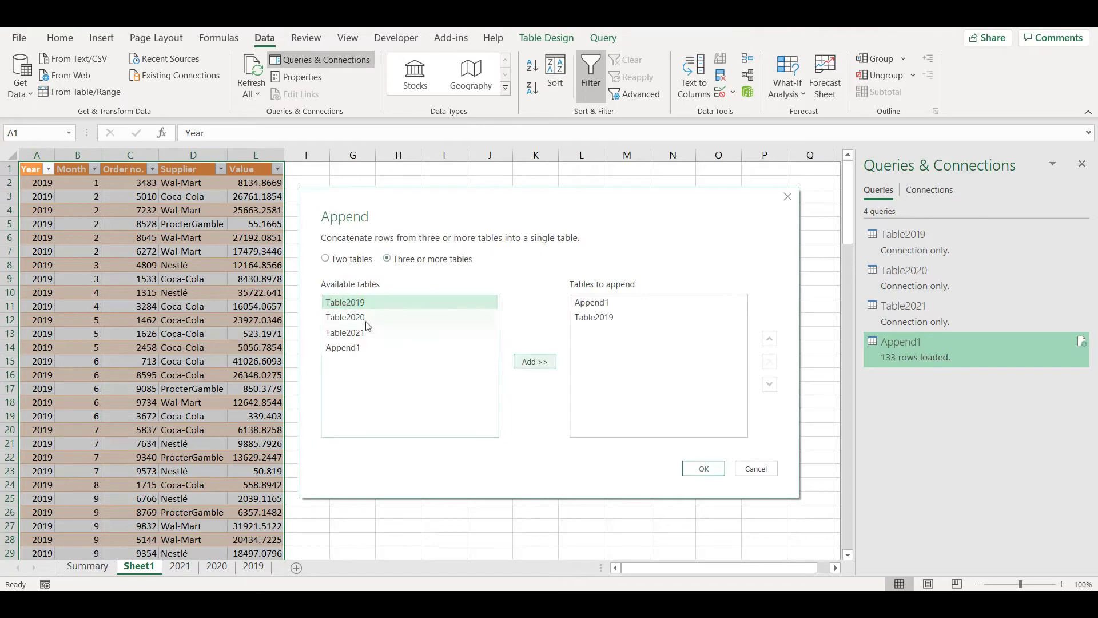
left_click(366, 318)
left_click(534, 361)
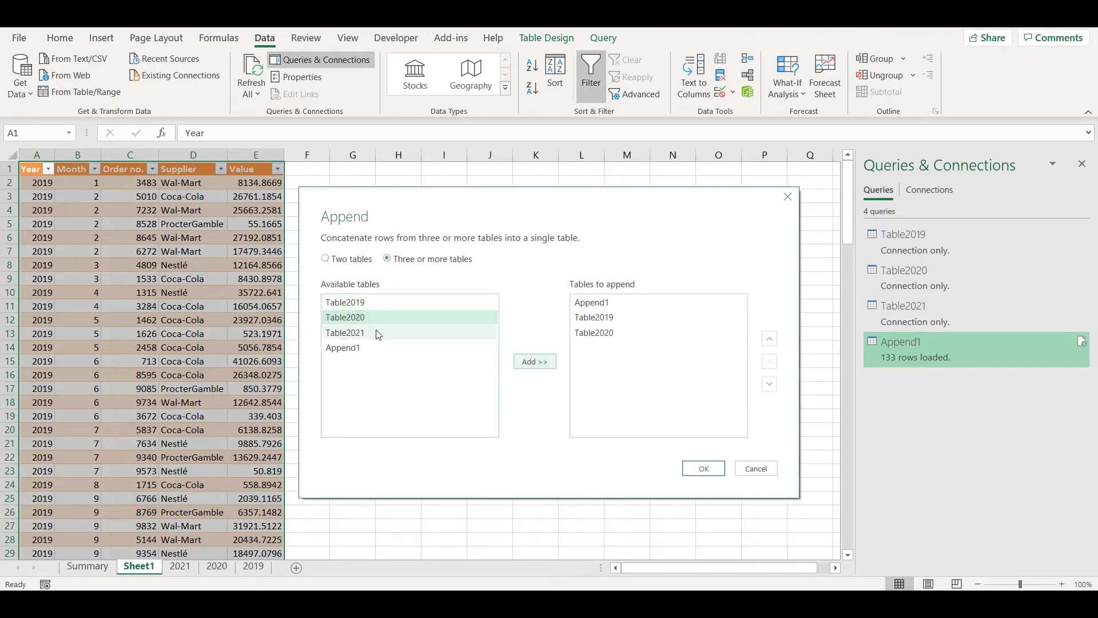
left_click(375, 332)
left_click(538, 361)
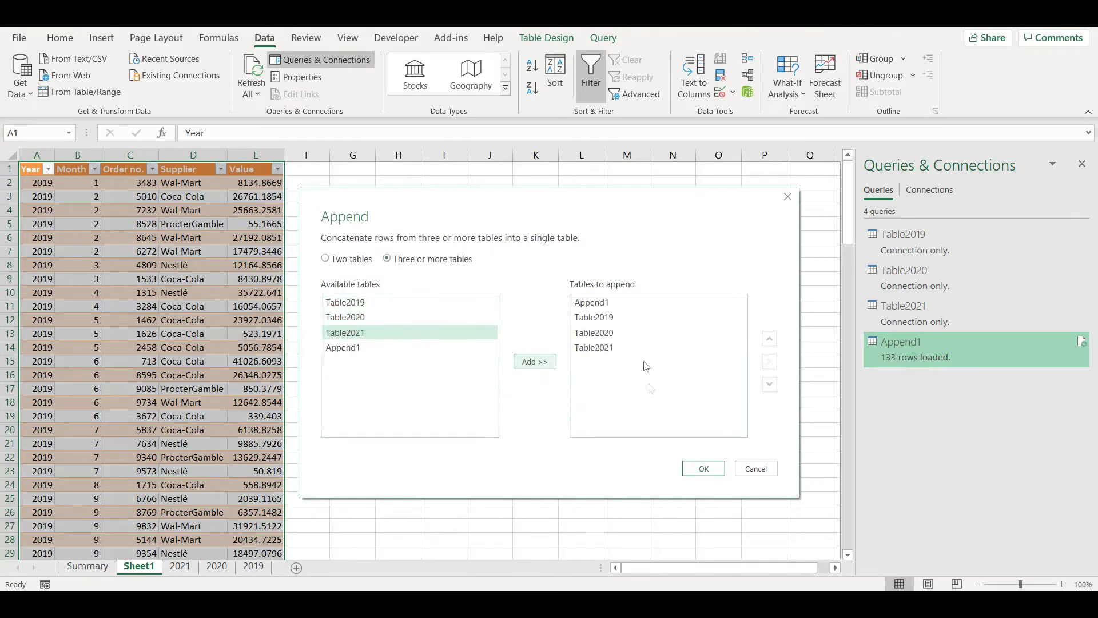
Step: Remove Append1 from the tables to append and create the Append2 query
left_click(624, 305)
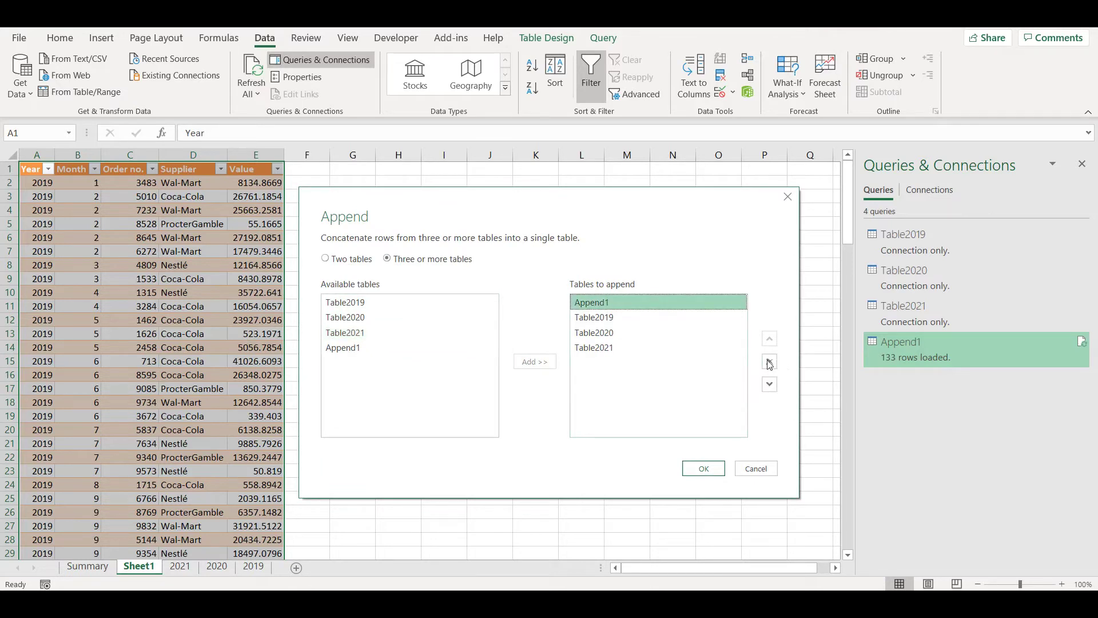
left_click(769, 362)
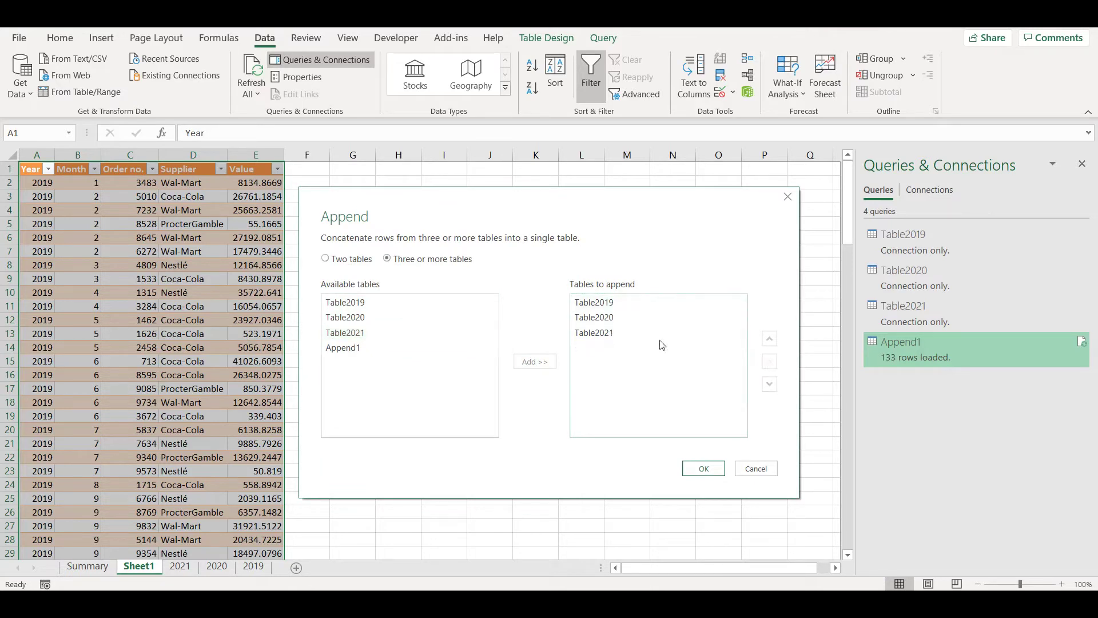
left_click(709, 469)
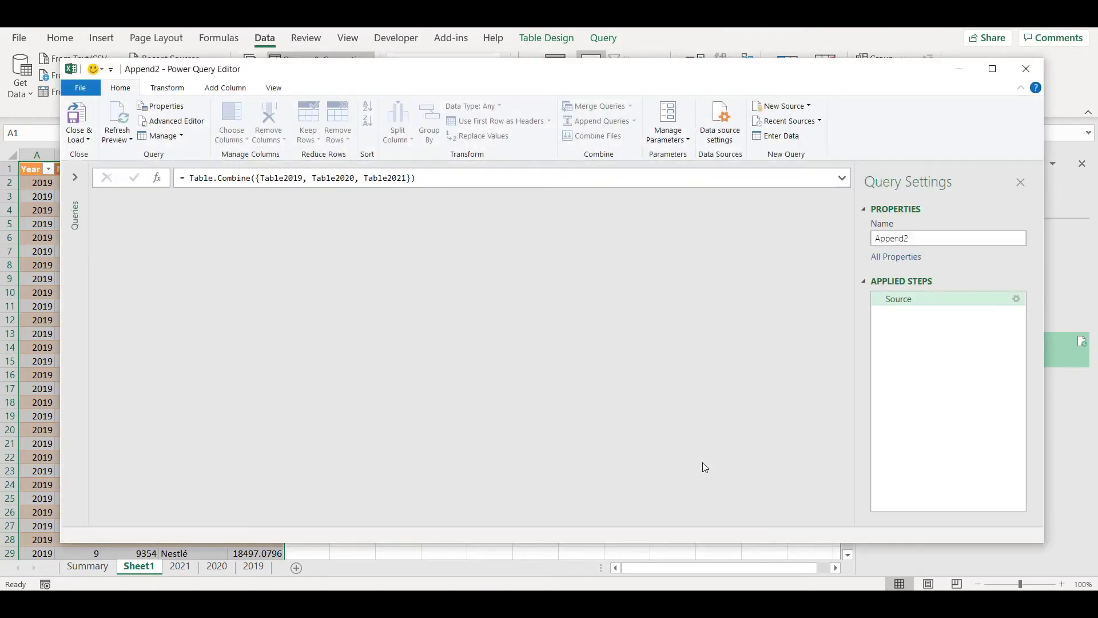
Step: Load Append2 as a PivotTable report on the existing Summary sheet at cell B10
left_click(90, 135)
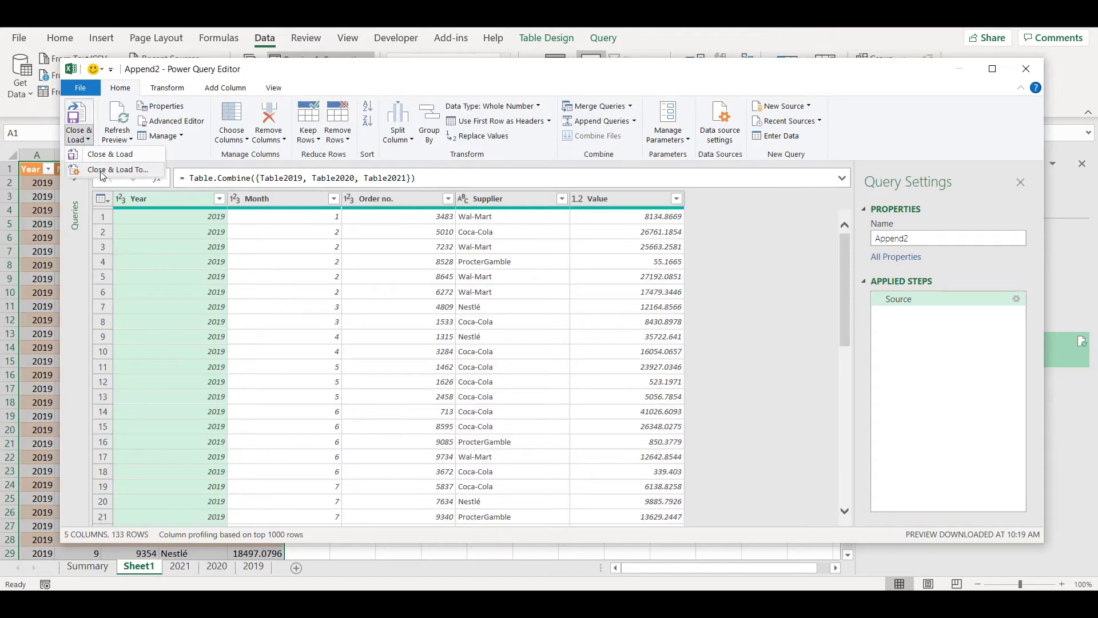
left_click(102, 171)
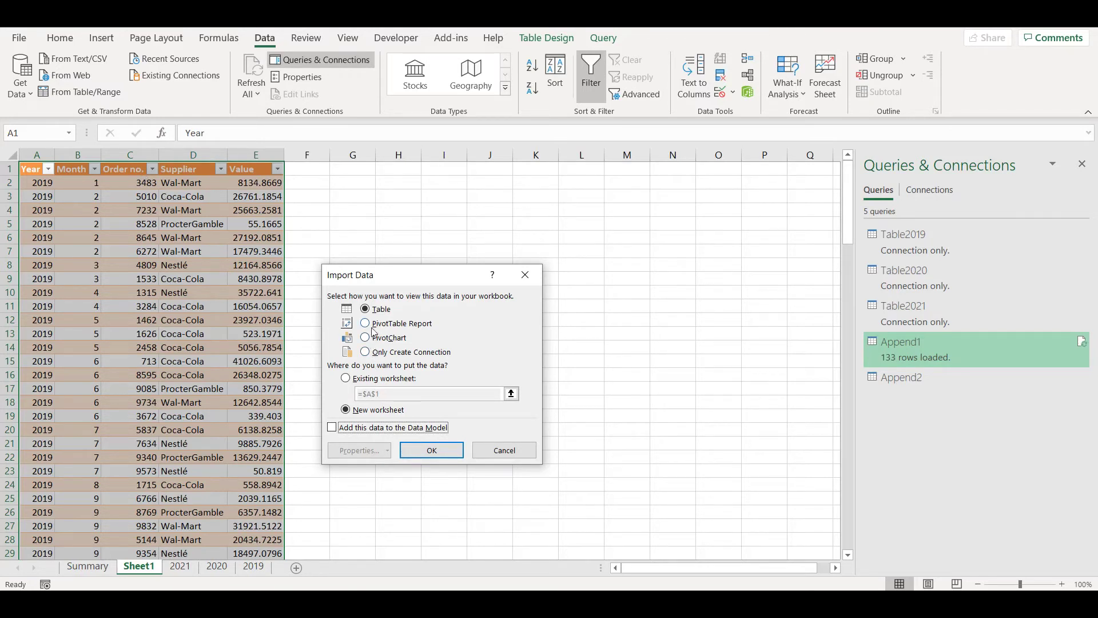
left_click(372, 327)
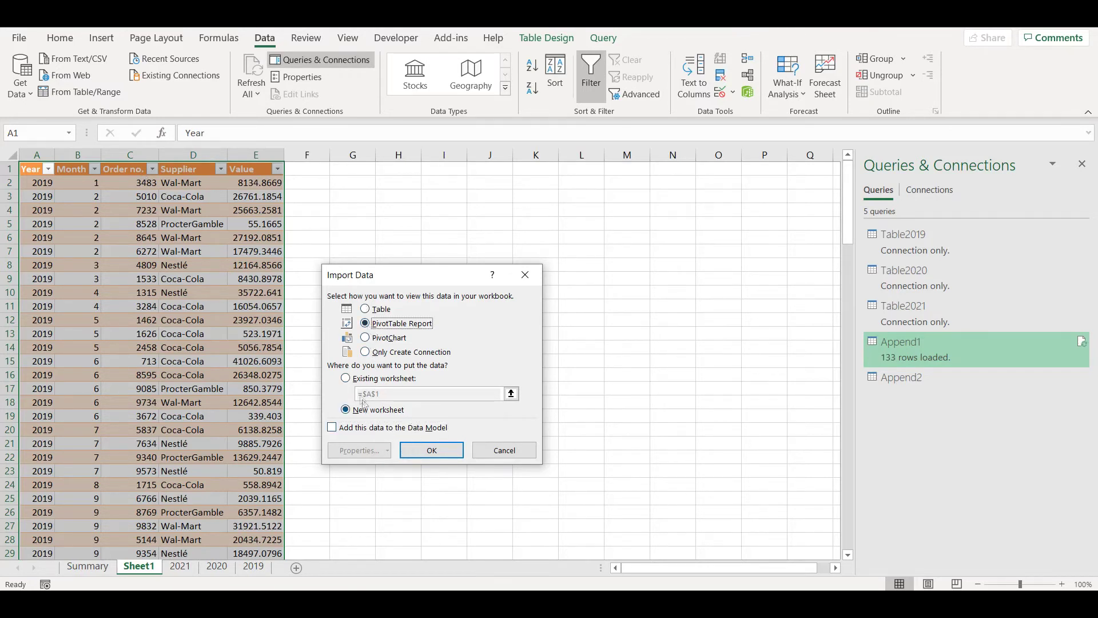
left_click(348, 379)
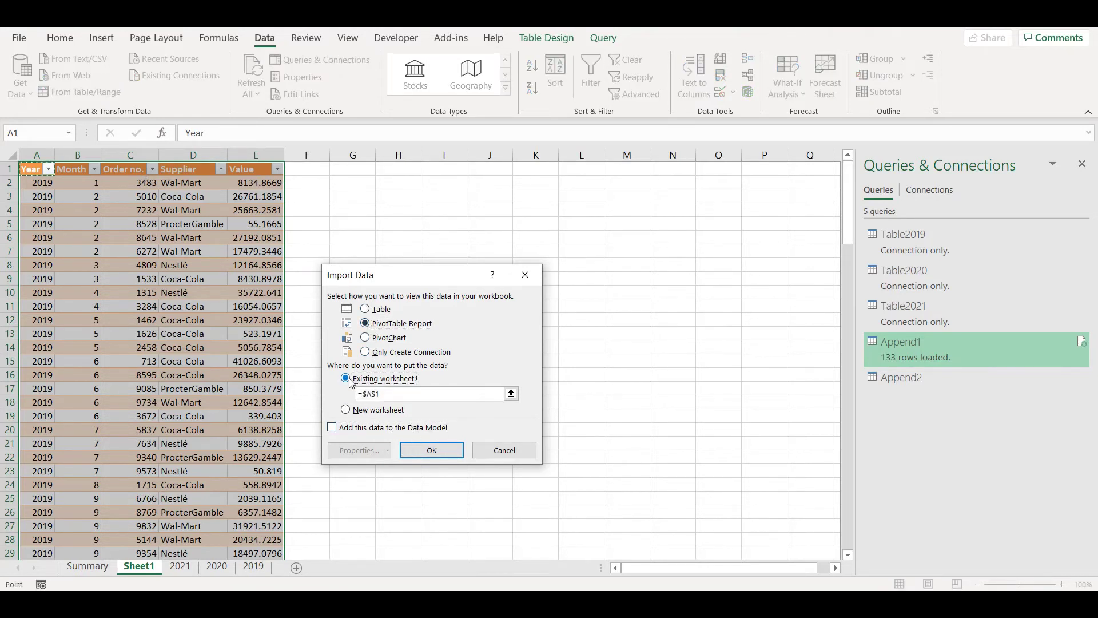
left_click(511, 394)
left_click(92, 567)
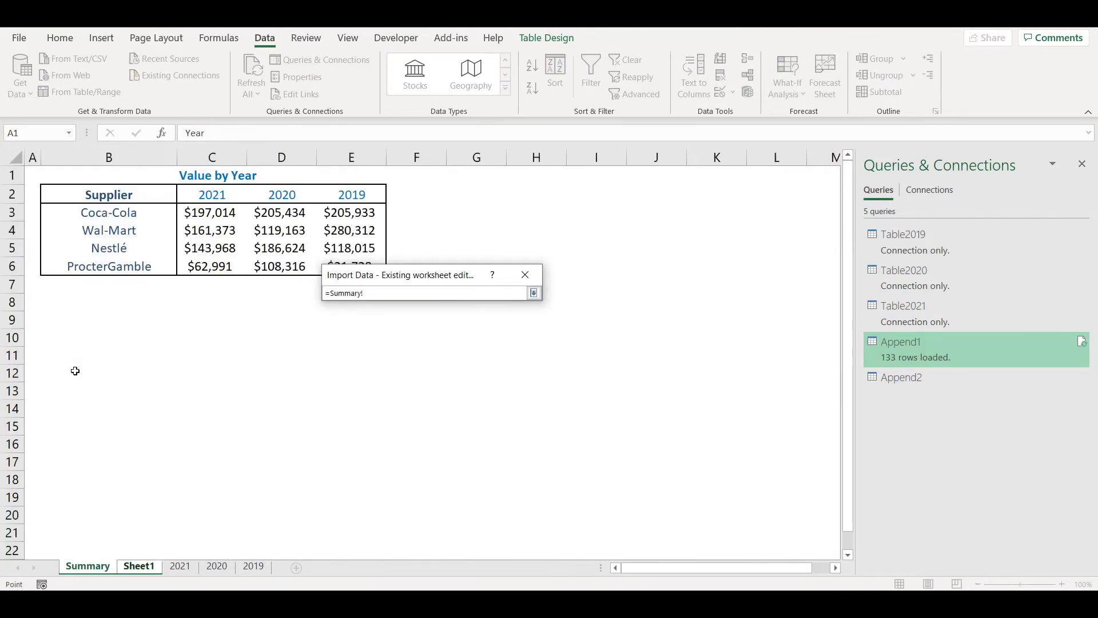
left_click(69, 335)
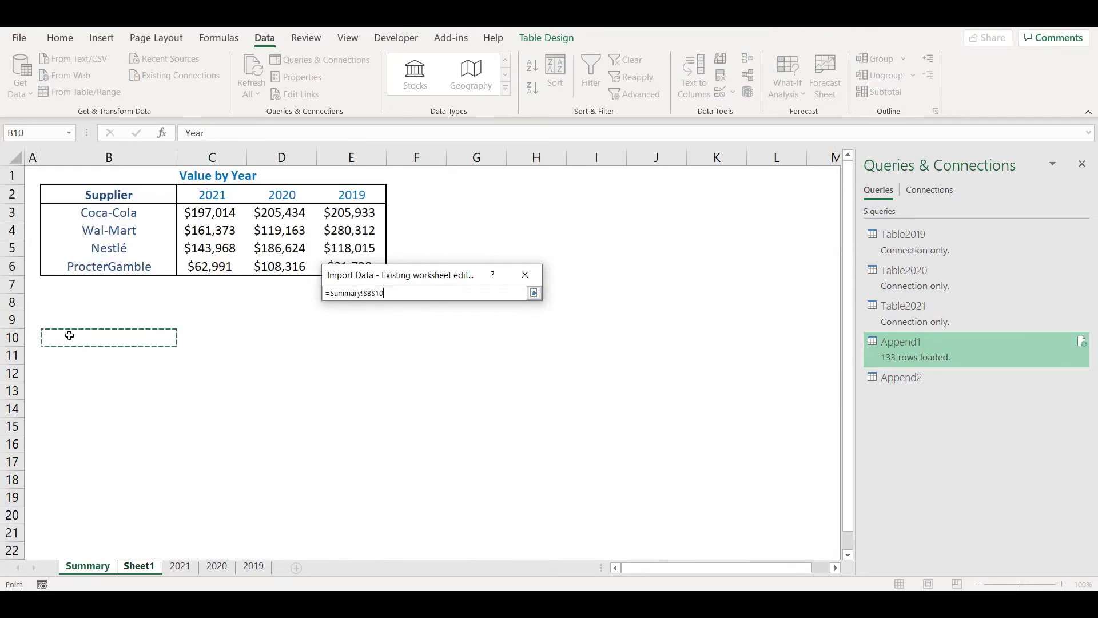
left_click(533, 294)
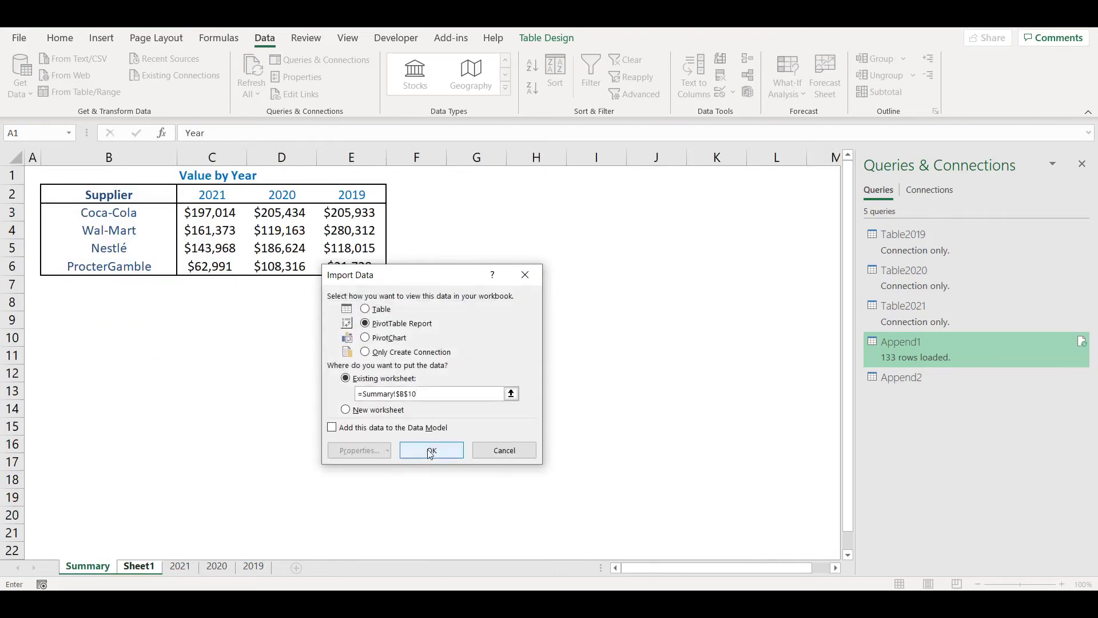
left_click(430, 451)
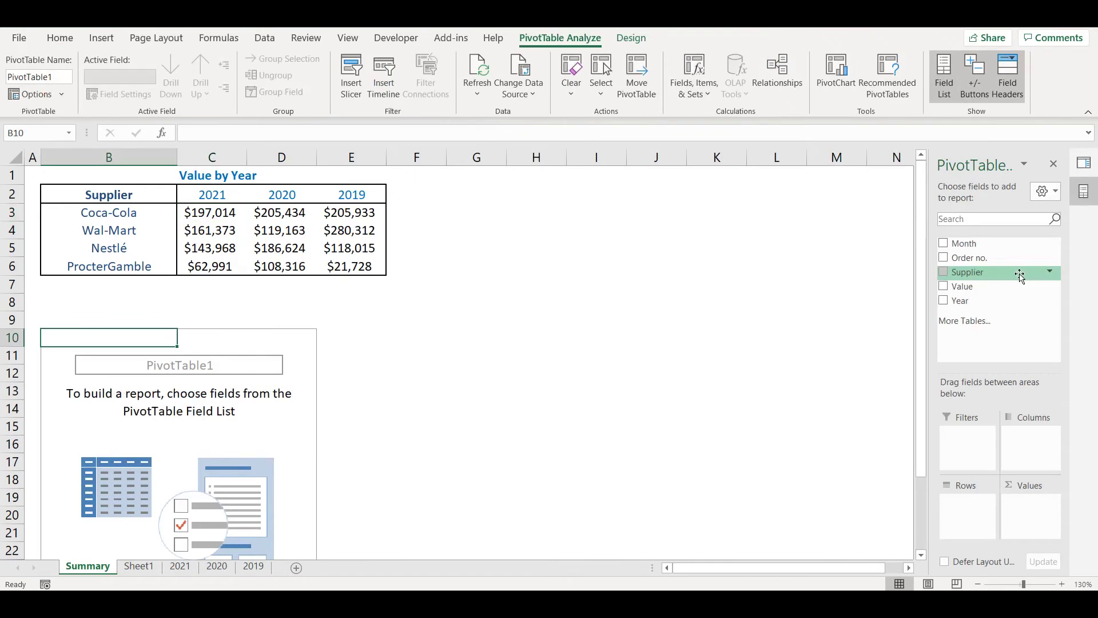
Step: Put Supplier in Rows, Year in Columns and sum Value in the pivot table
left_click_drag(1020, 275, 975, 504)
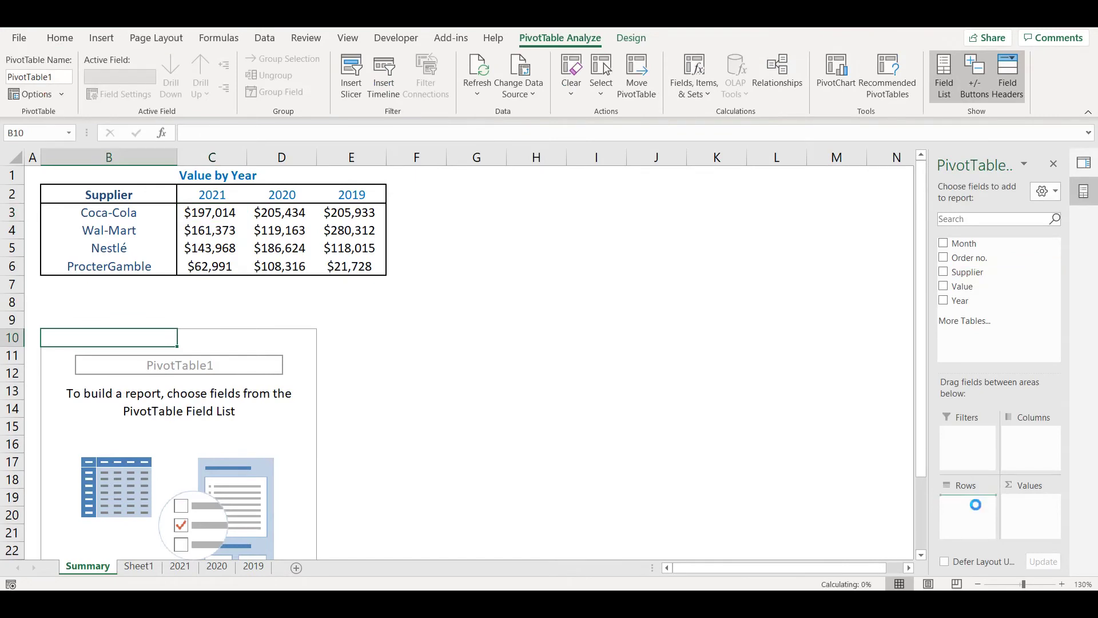
left_click_drag(961, 300, 1045, 513)
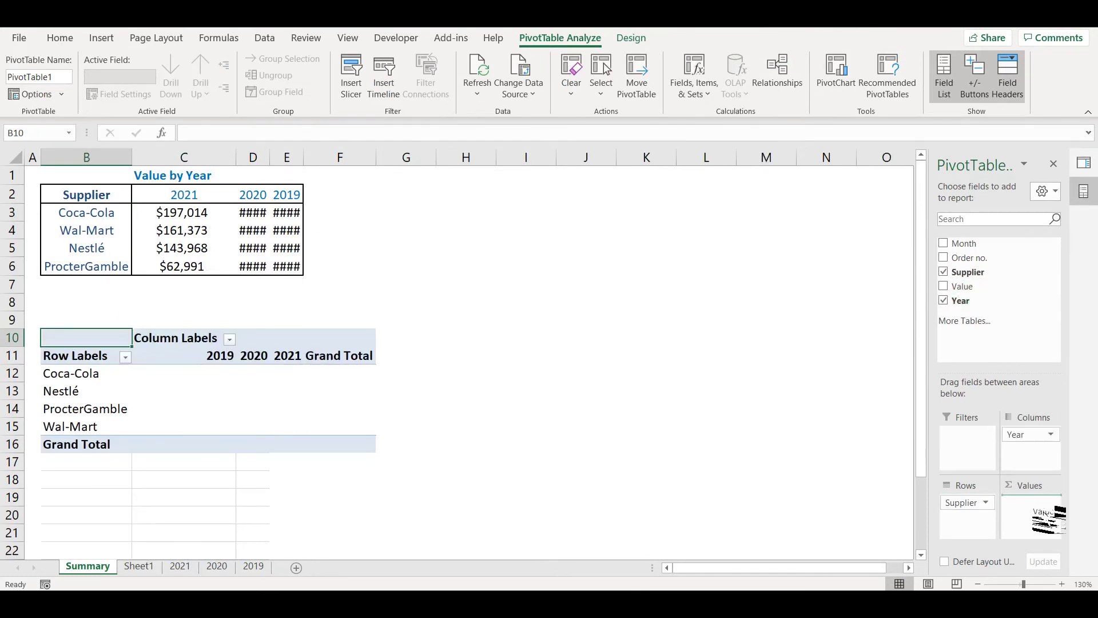
left_click_drag(1045, 513, 1038, 513)
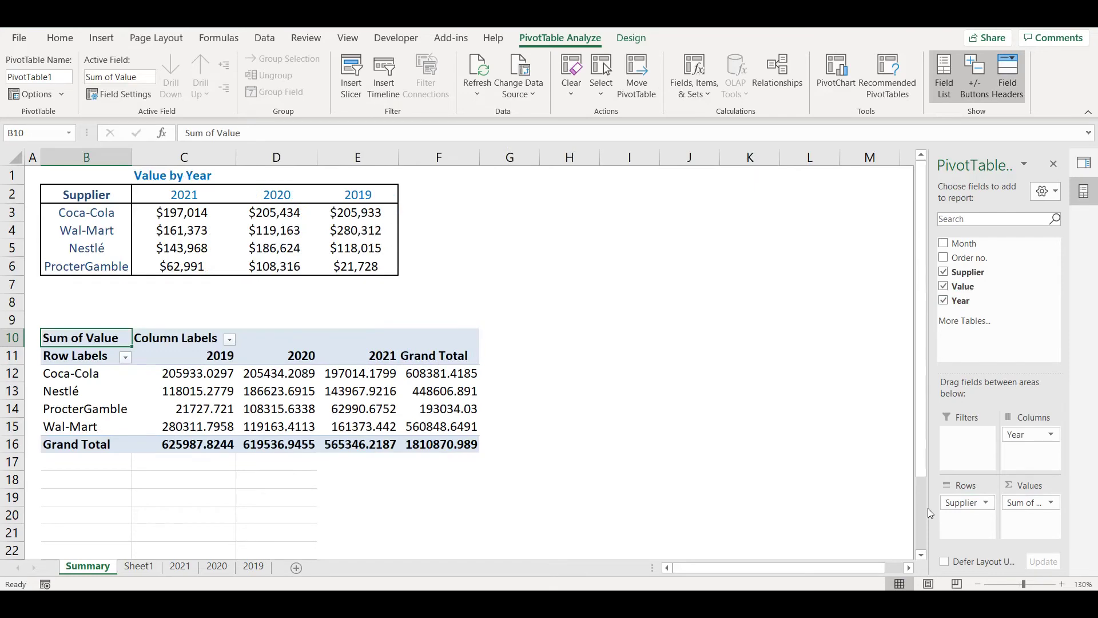
left_click(356, 374)
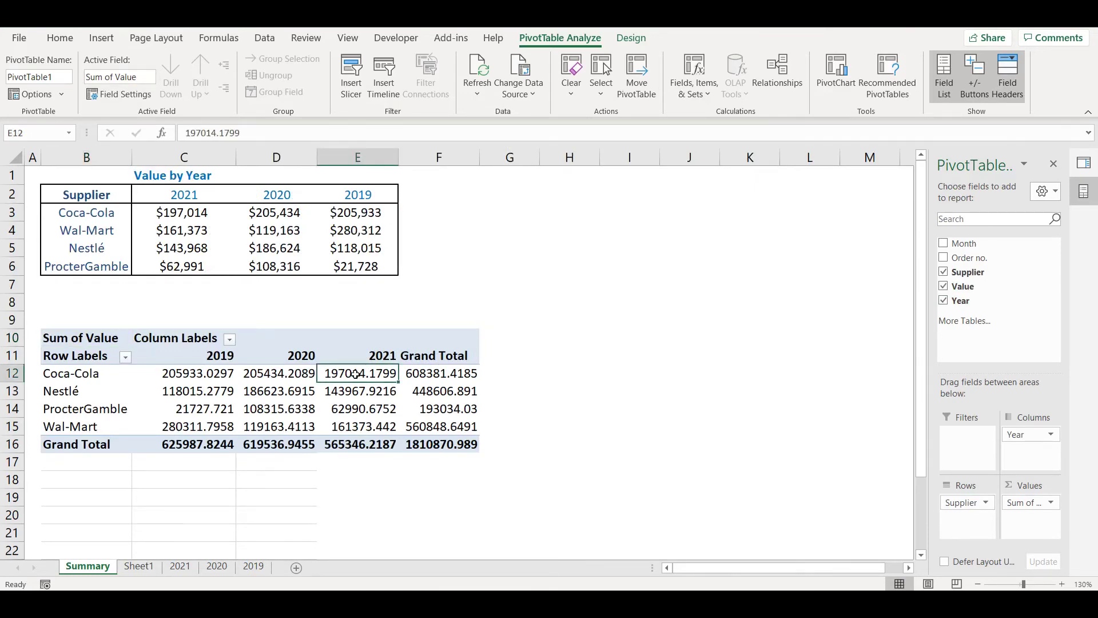
left_click(183, 212)
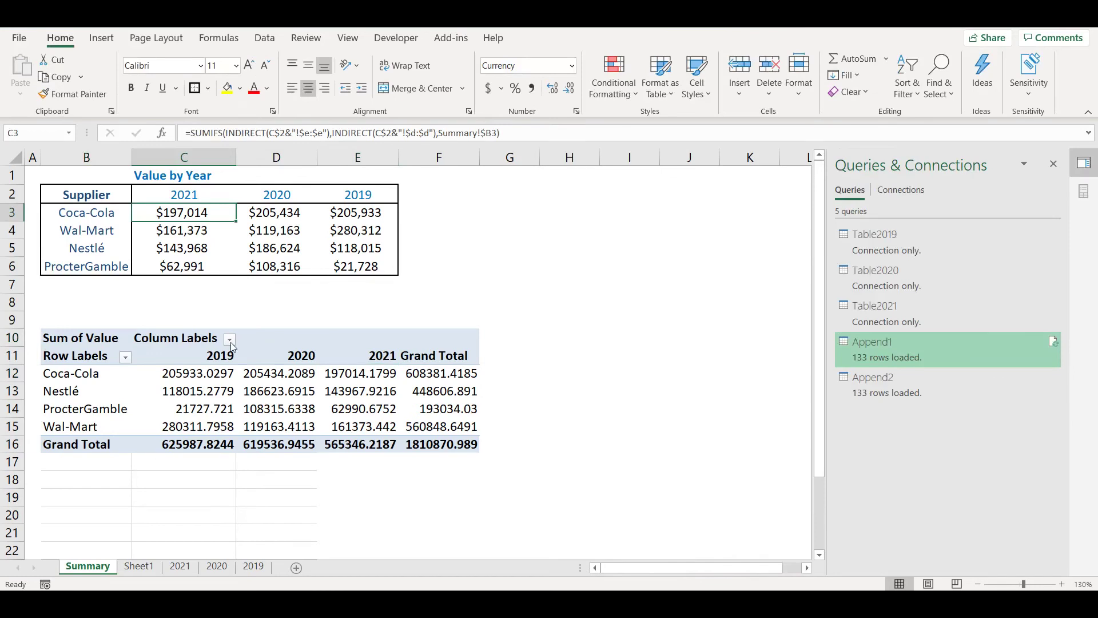
Step: Sort the pivot's year column labels largest to smallest, giving 2021, 2020, 2019
left_click(230, 339)
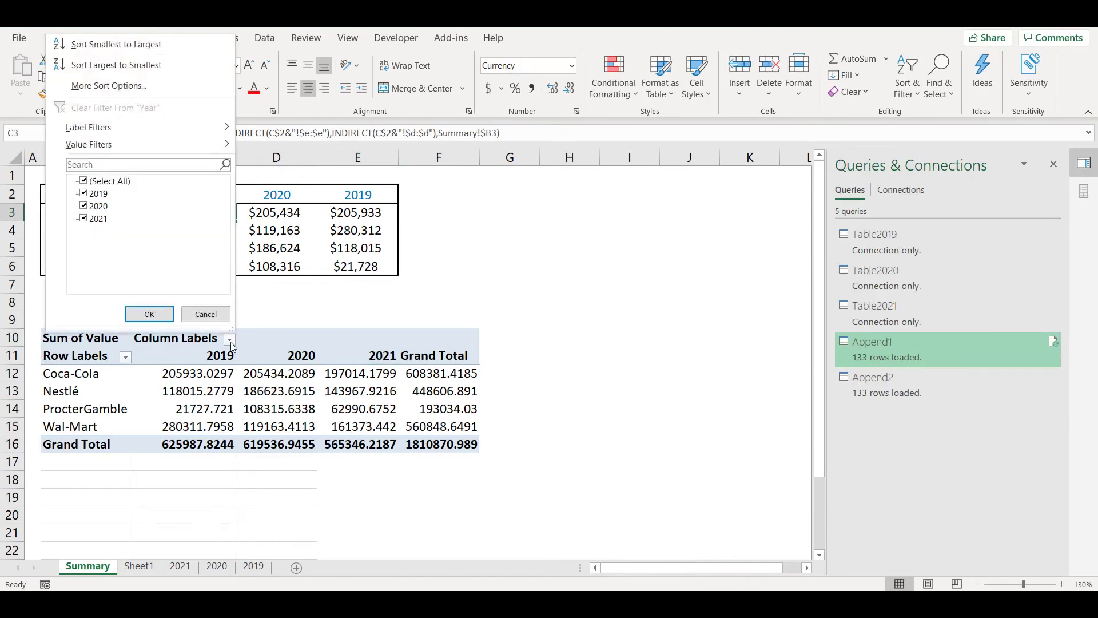
left_click(143, 65)
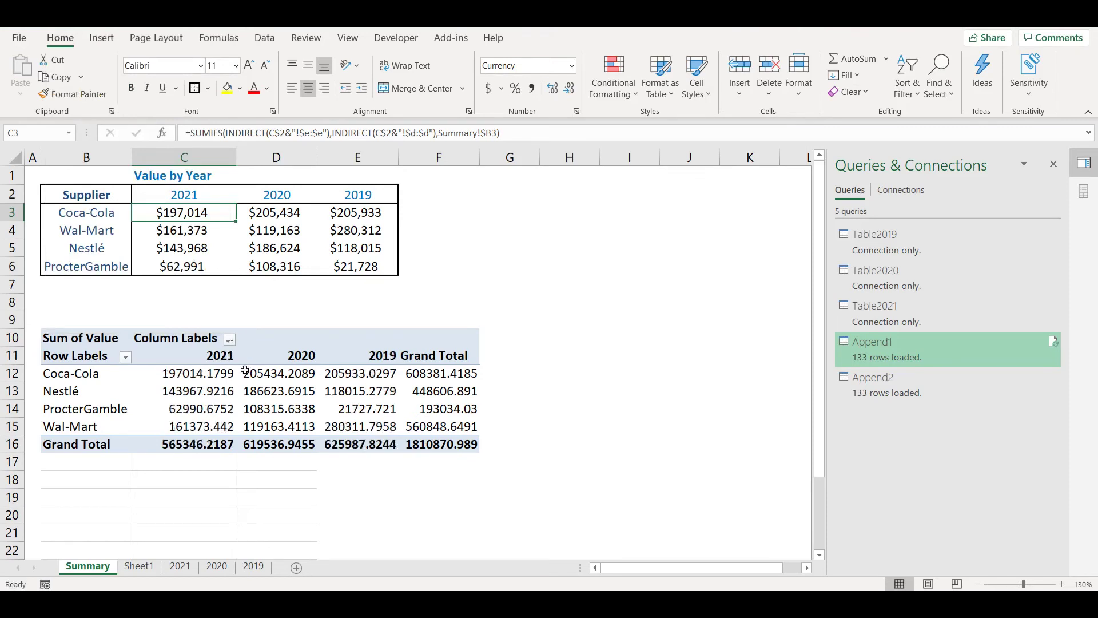
left_click_drag(194, 373, 440, 444)
Step: Format the pivot's summed values as Number with 0 decimals and a 1000 separator
right_click(420, 449)
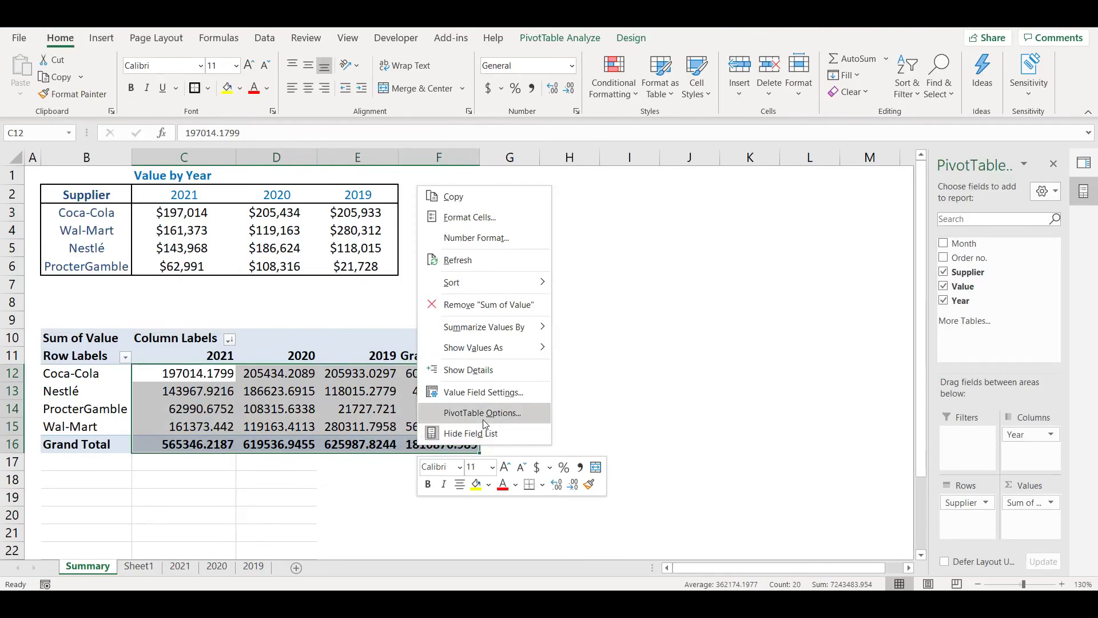
left_click(479, 393)
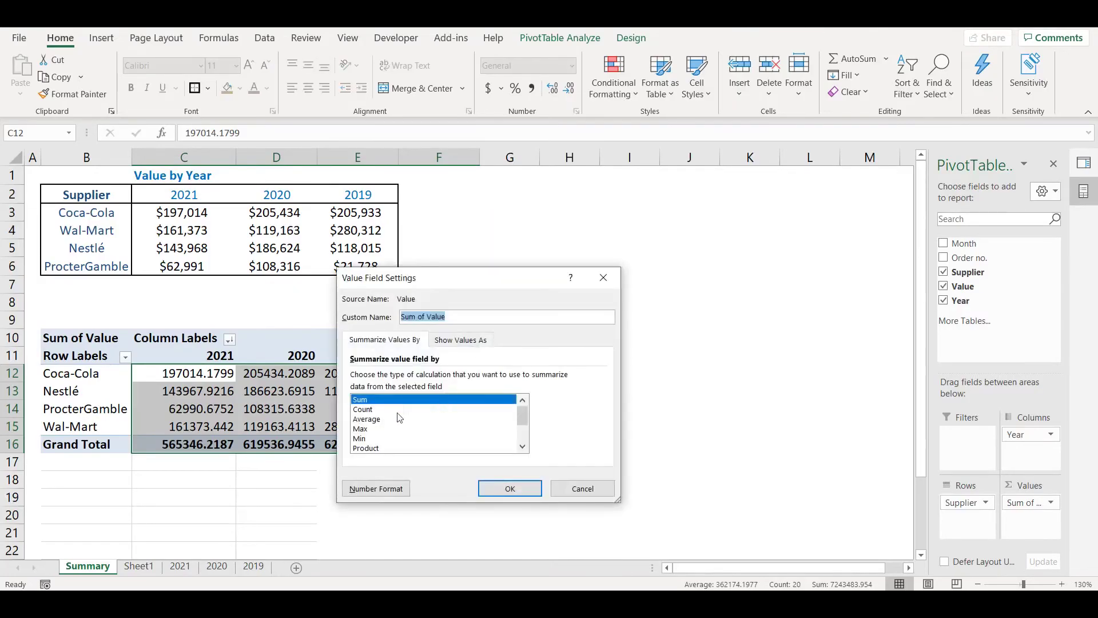
left_click(382, 489)
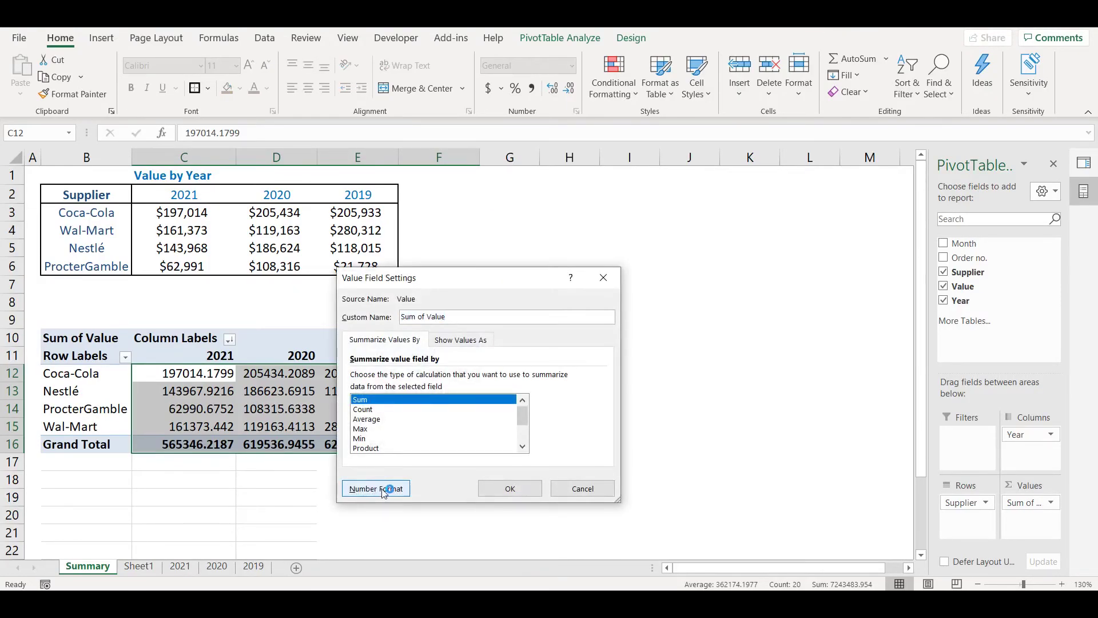
left_click(320, 284)
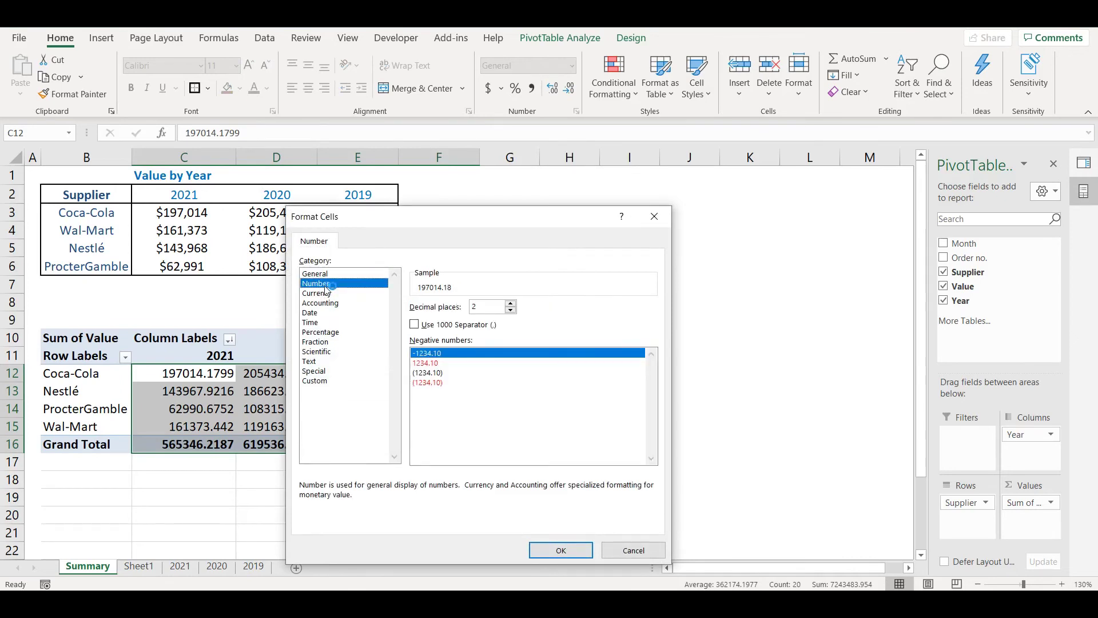
left_click(511, 310)
left_click(511, 310)
left_click(423, 327)
left_click(534, 550)
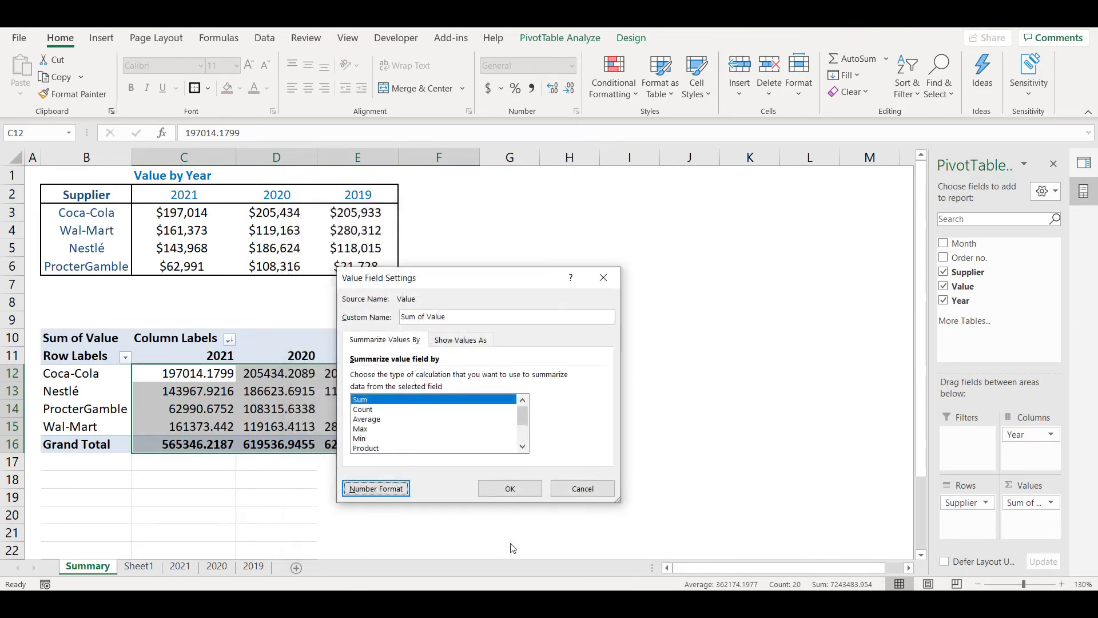
key("Tab")
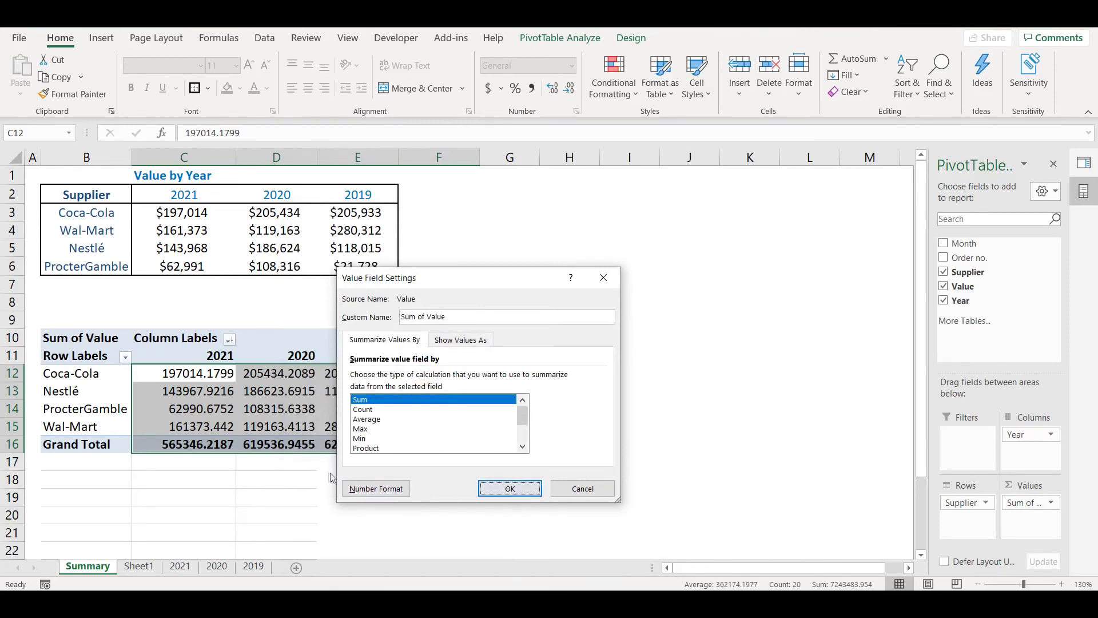
left_click(510, 488)
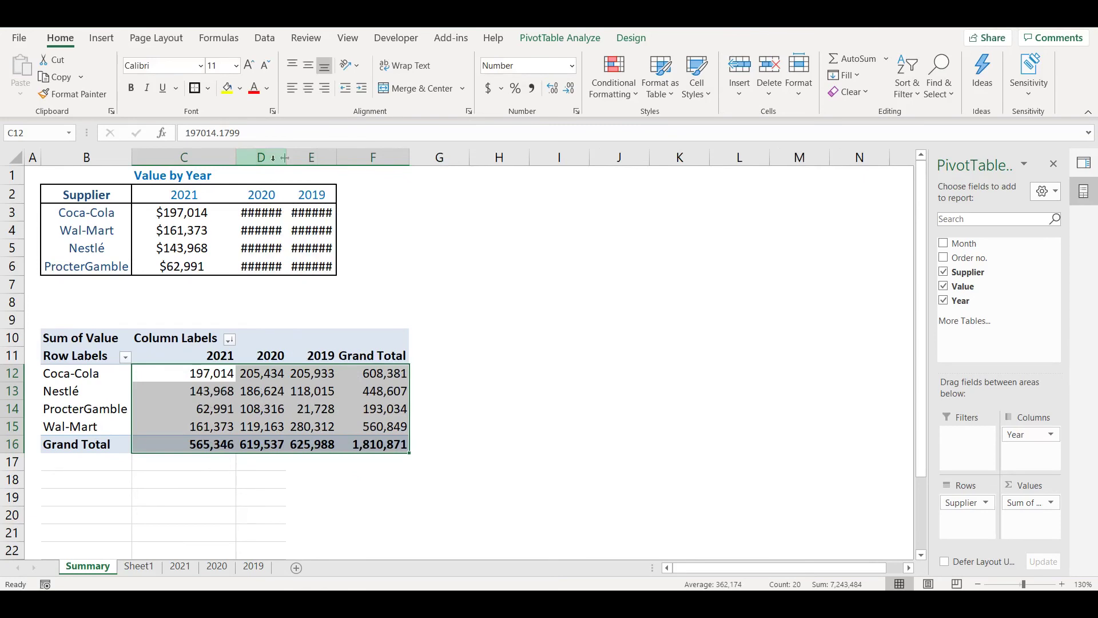
Step: Widen the pivot's year columns so the formatted values display fully
left_click_drag(287, 159, 376, 161)
left_click(357, 375)
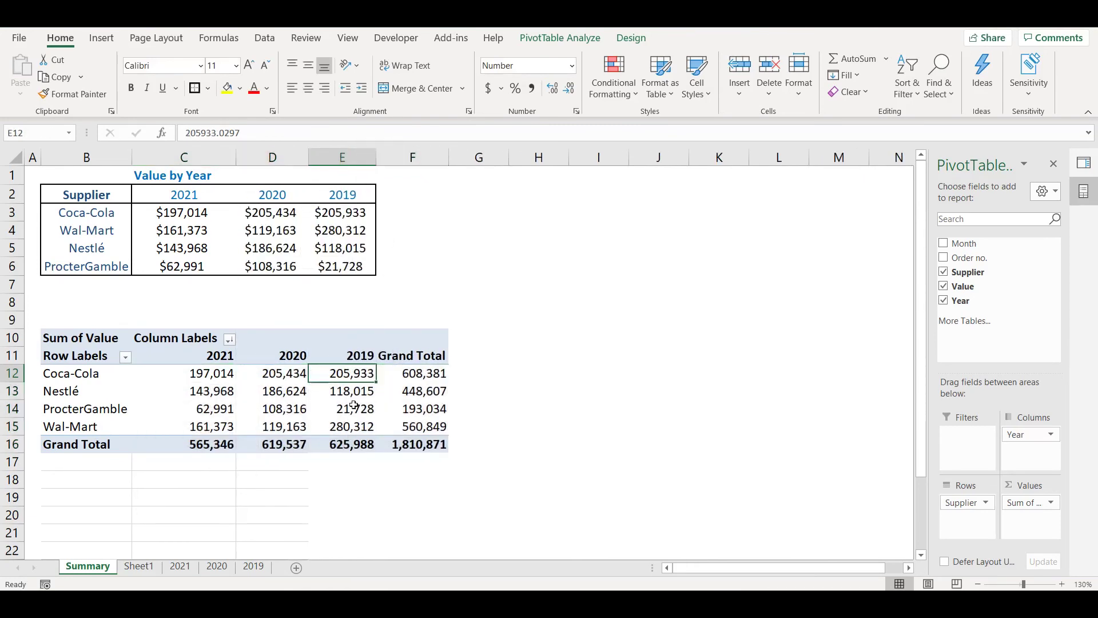
mouse_move(360, 423)
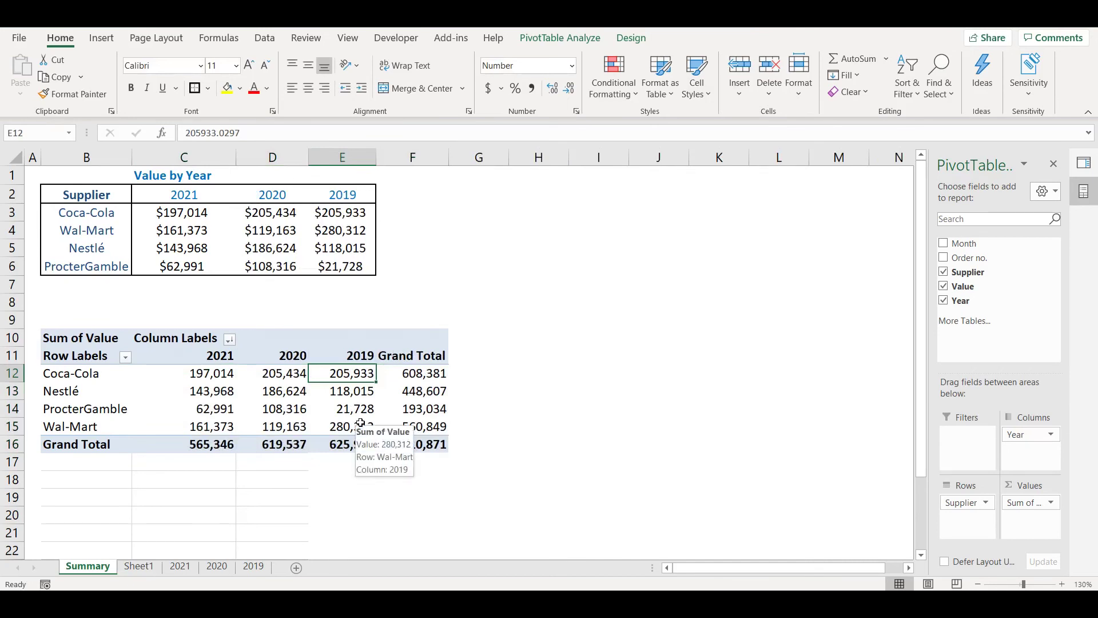
left_click(360, 426)
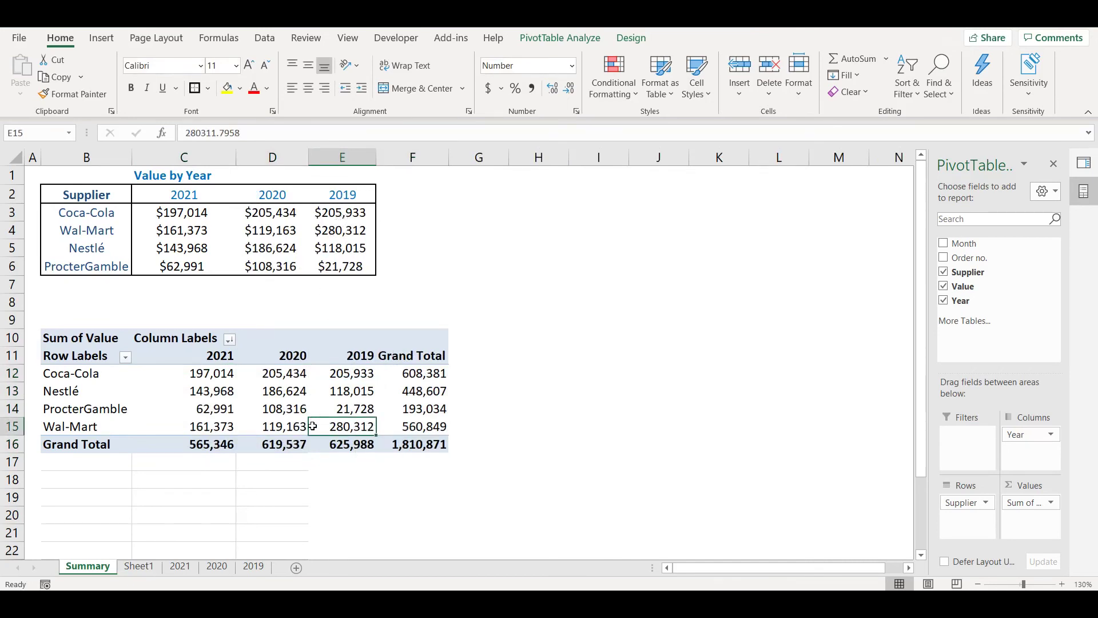
mouse_move(256, 412)
Step: Replace Sum of Value with a Count of Order no., then verify the 133-order grand total
mouse_move(1038, 506)
left_mouse_down()
mouse_move(1007, 309)
mouse_move(984, 267)
mouse_move(1021, 423)
mouse_move(1018, 518)
mouse_move(1054, 508)
left_mouse_up()
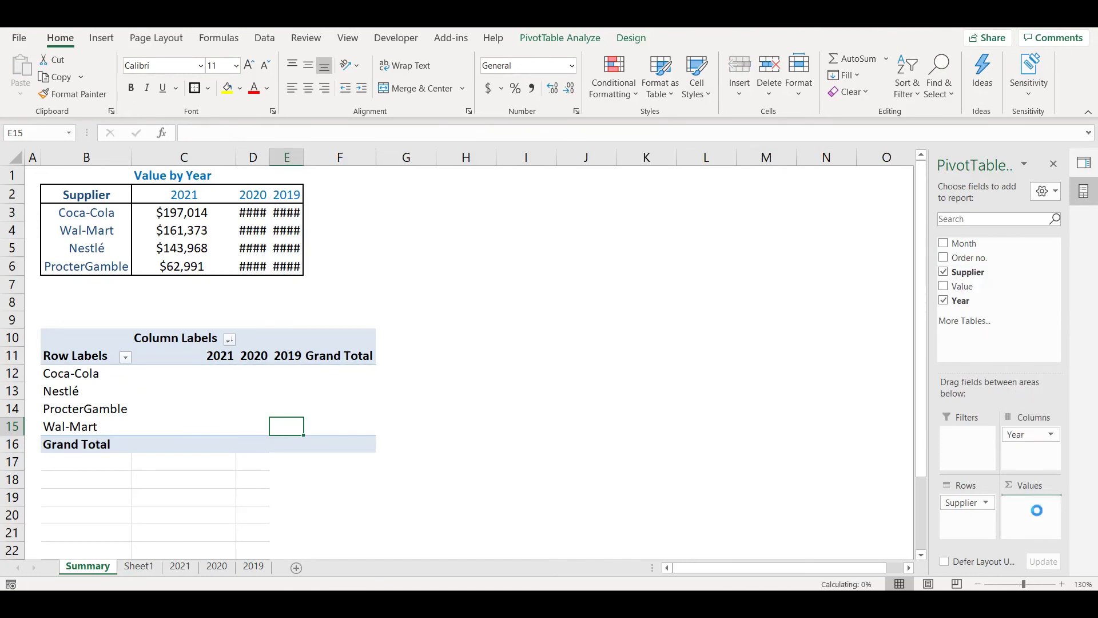
left_click(1051, 502)
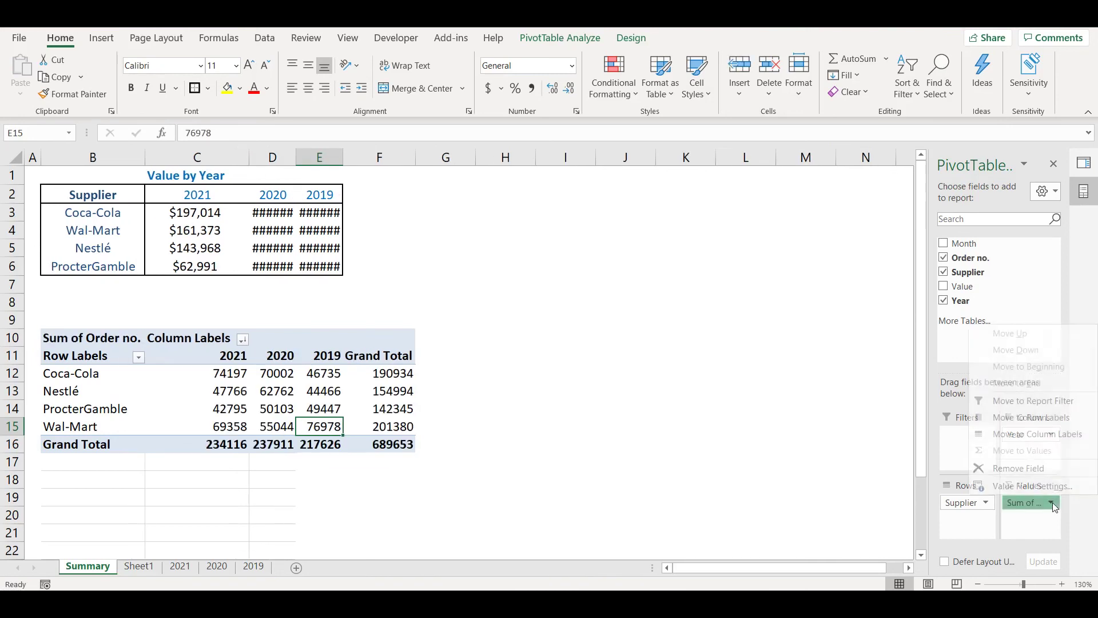
left_click(1038, 489)
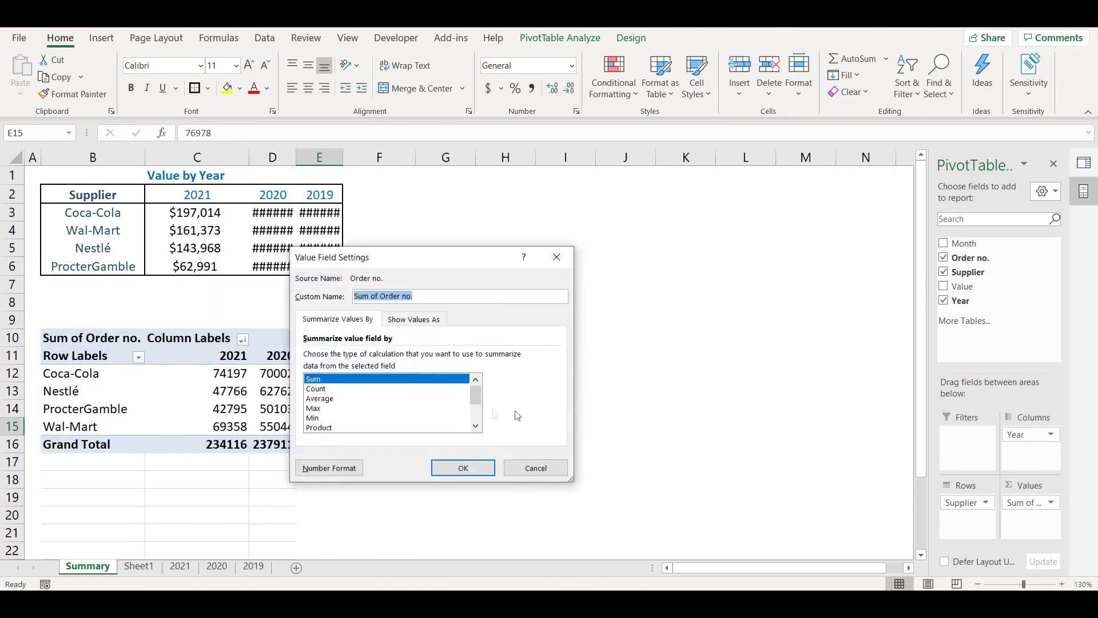
left_click(341, 392)
left_click(461, 466)
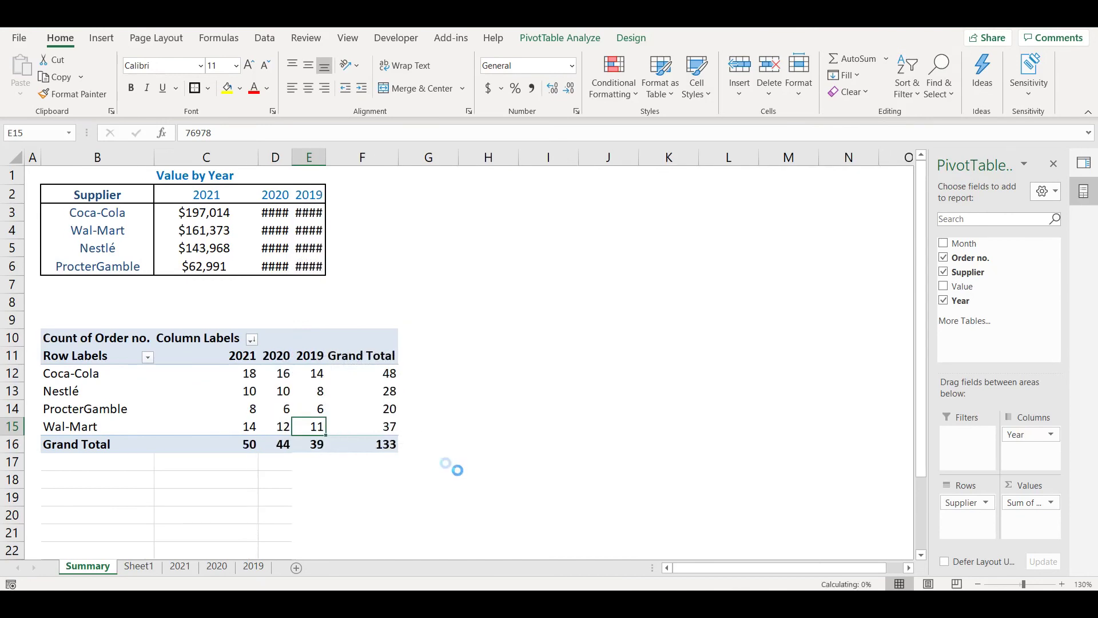
left_click_drag(229, 372, 316, 426)
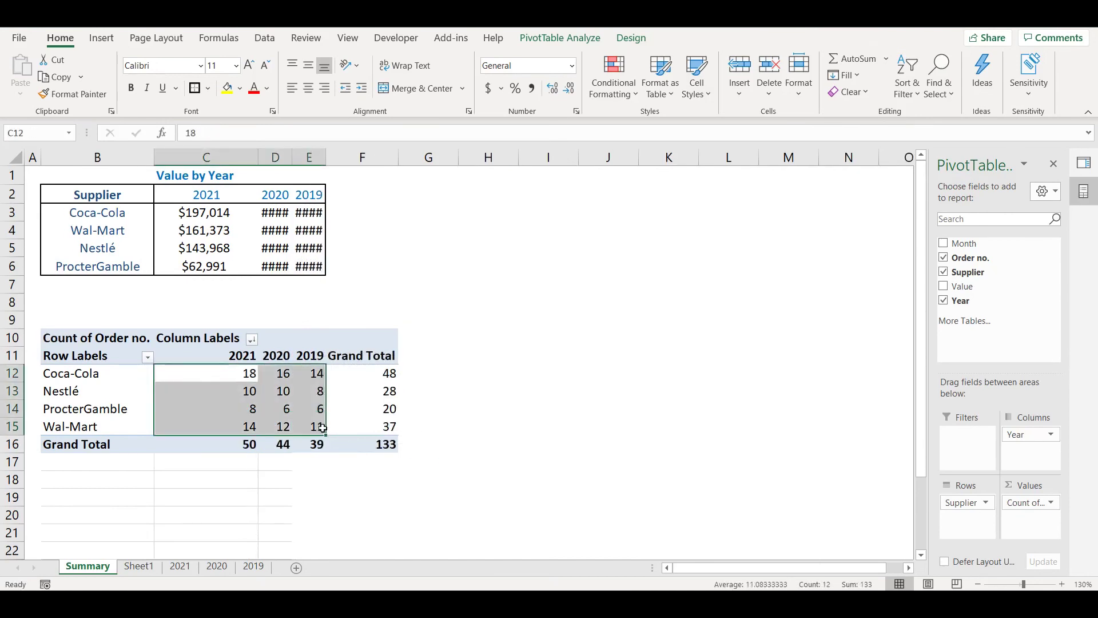
left_click(348, 443)
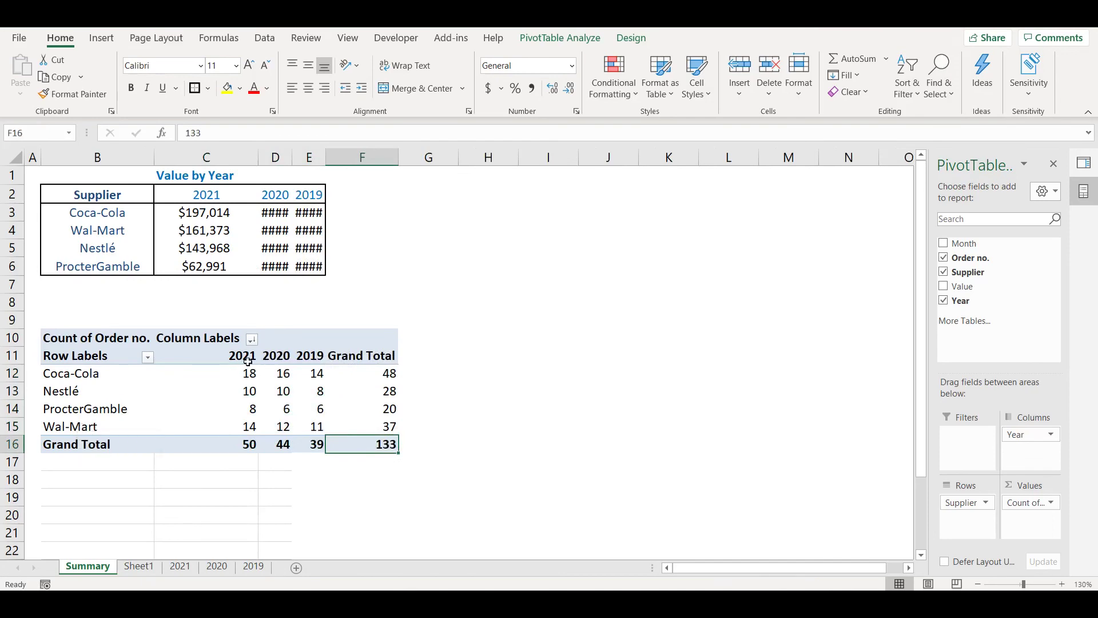
Step: Select an empty cell outside the pivot so the query list shows 133 rows loaded
left_click(442, 483)
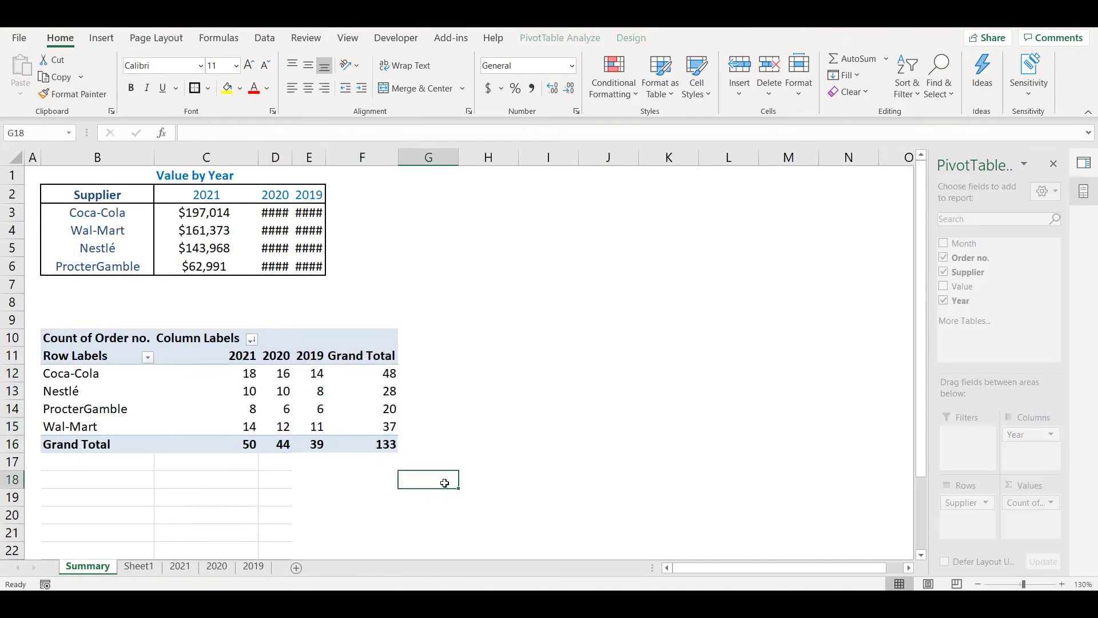